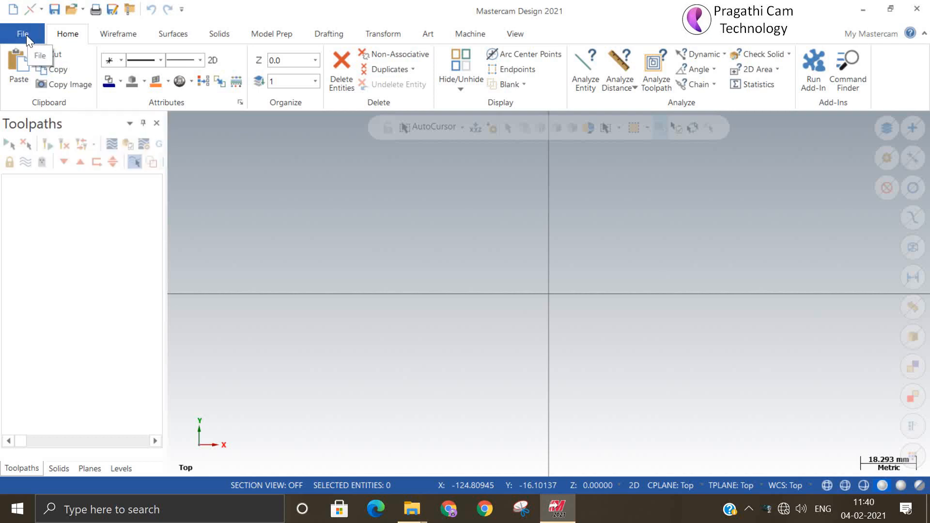
click(26, 35)
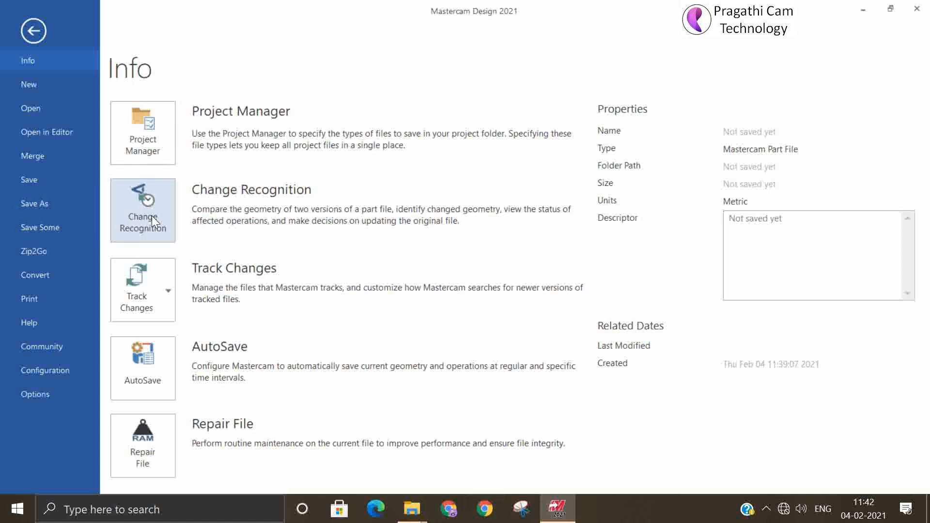
click(33, 30)
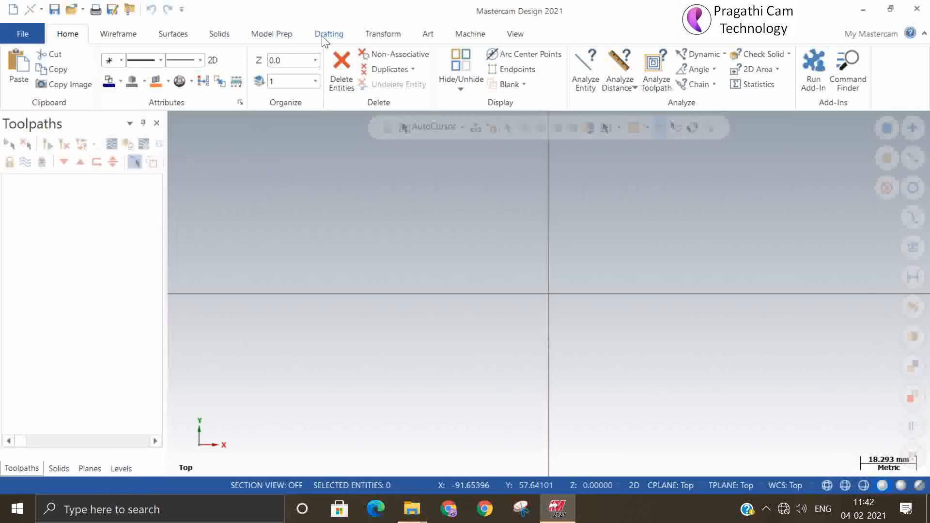
Sketch a wireframe rectangle from the origin, about 128.5 mm wide and 85.6 mm high
click(124, 30)
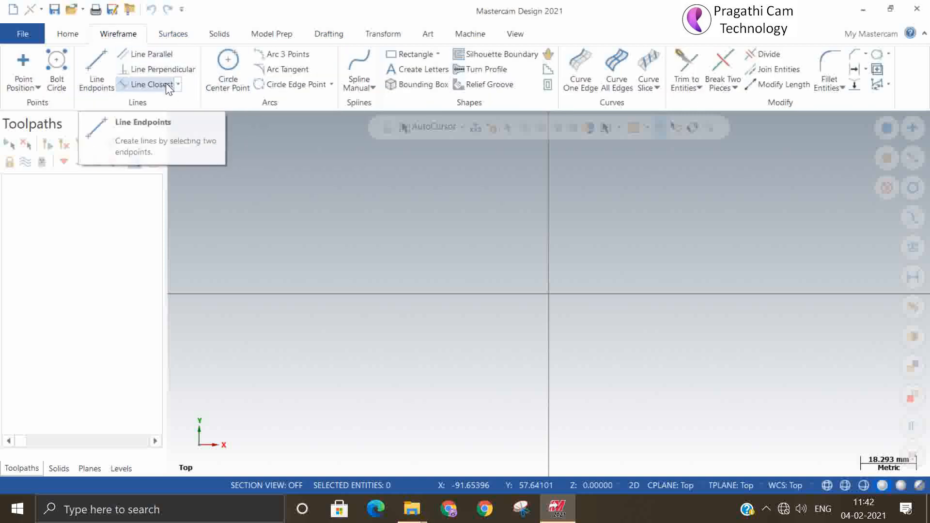
click(402, 58)
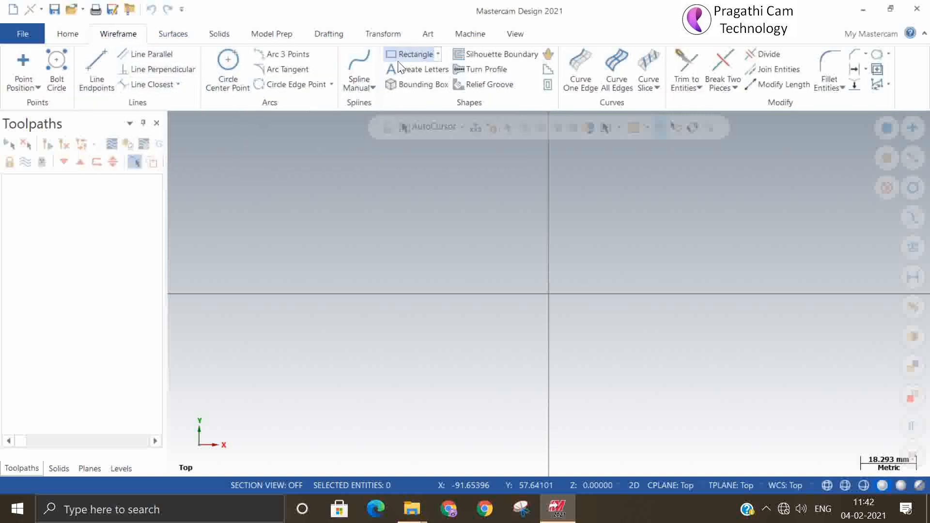
click(549, 293)
scroll(327, 341, down, 3)
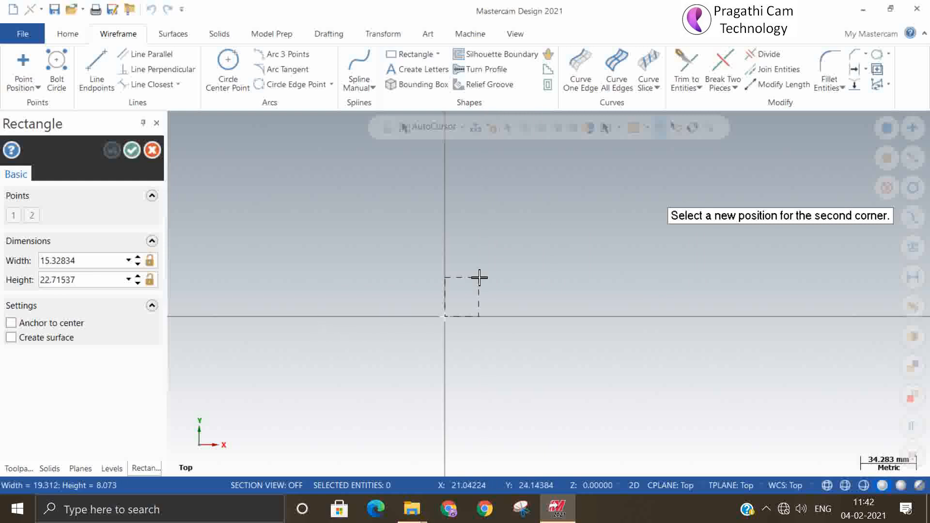
click(652, 177)
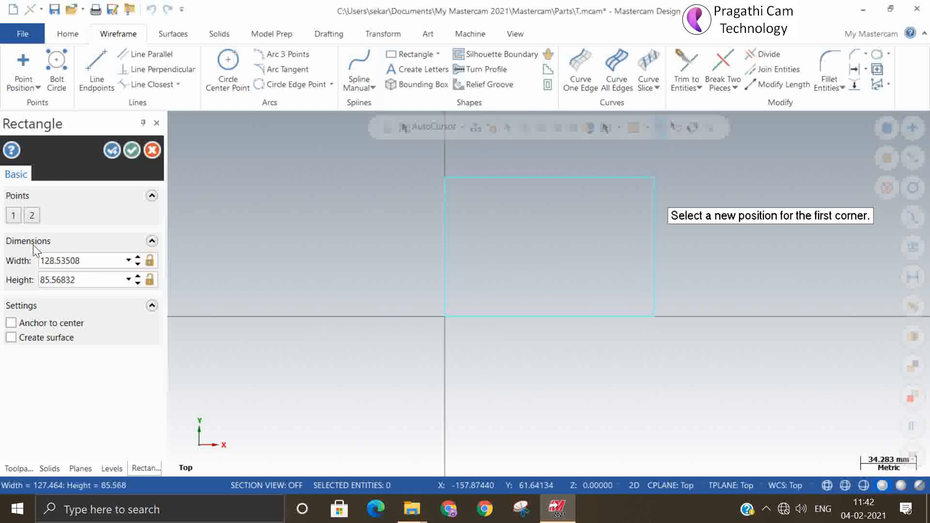
Set the rectangle's width to 150 mm and height to 100 mm, and finish the rectangle
click(63, 261)
text(150)
key(Return)
click(70, 279)
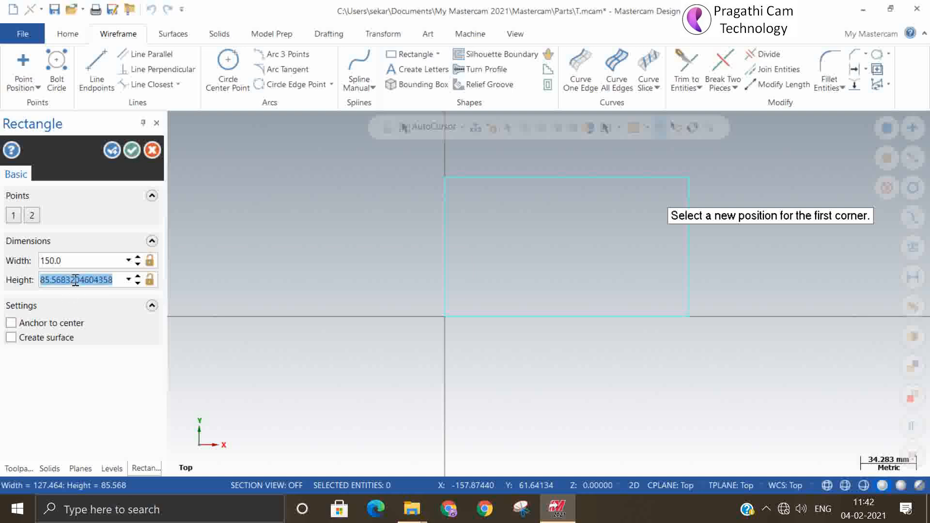
text(100)
key(Return)
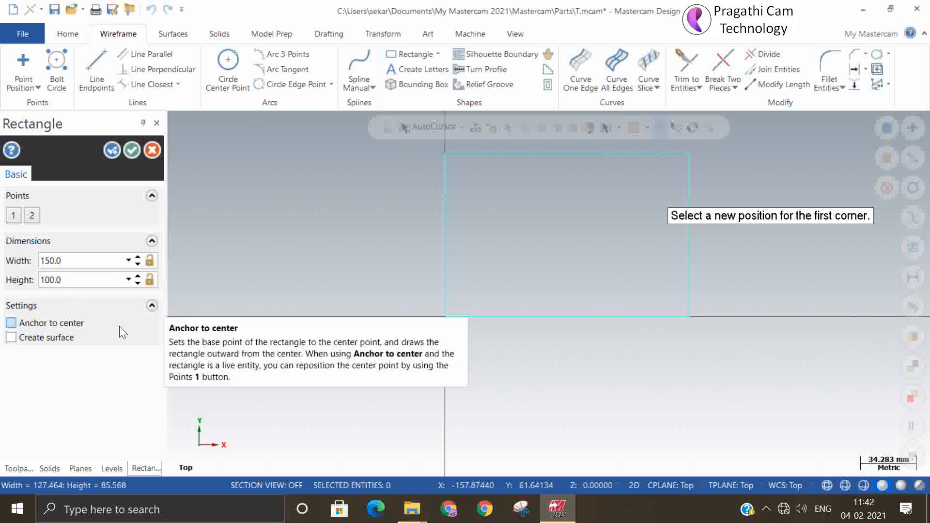
click(112, 150)
scroll(254, 282, down, 1)
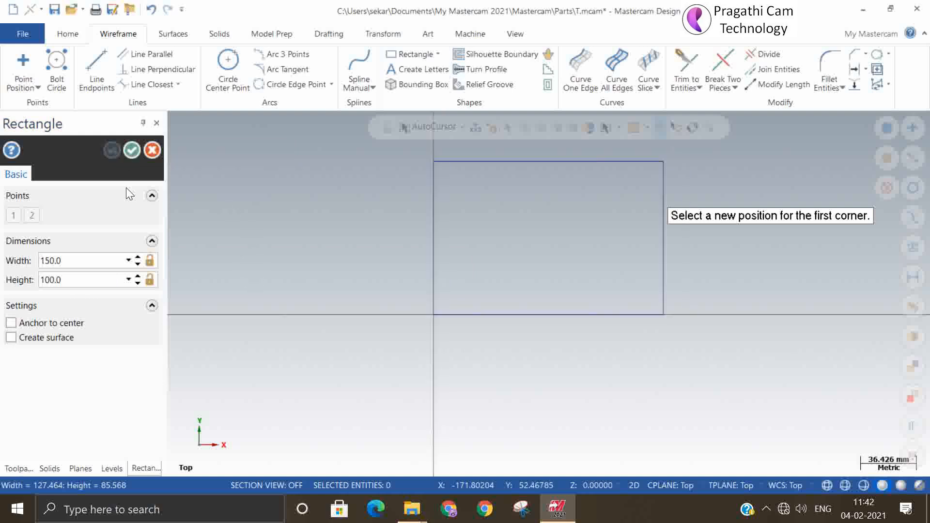
click(131, 151)
scroll(322, 320, down, 3)
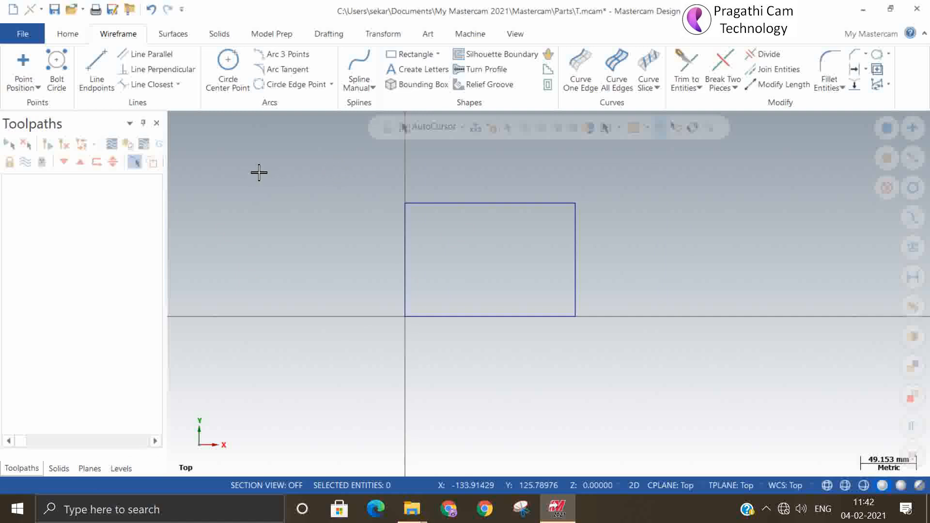
Create a milling machine group using the default mill definition
right_click(307, 171)
click(361, 299)
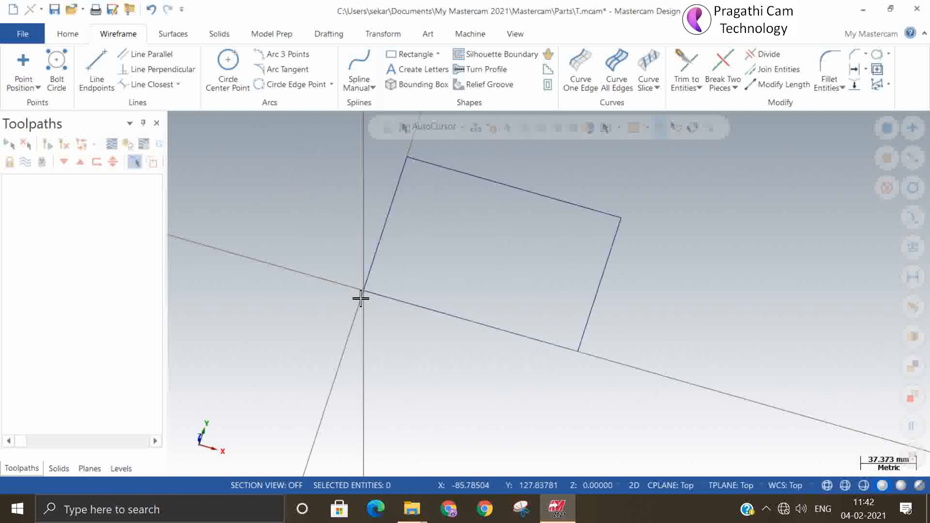
scroll(488, 303, down, 3)
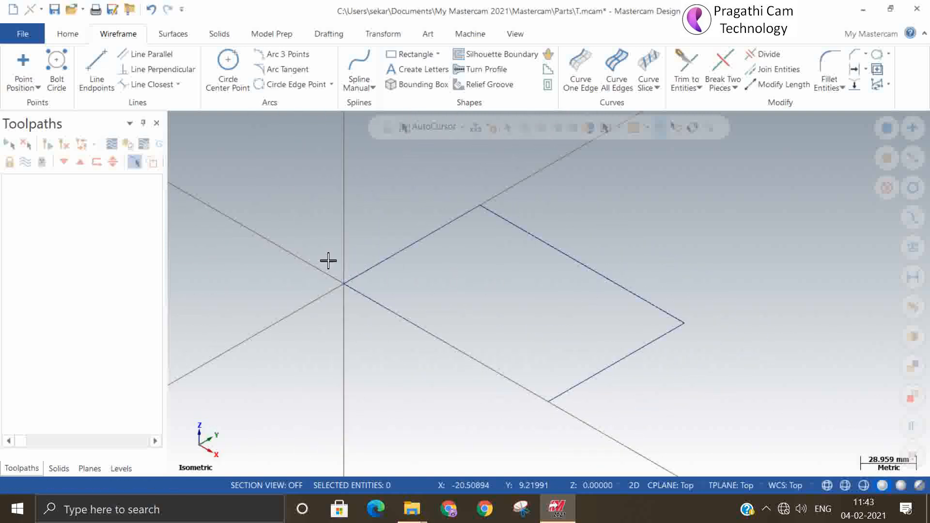
scroll(570, 301, down, 2)
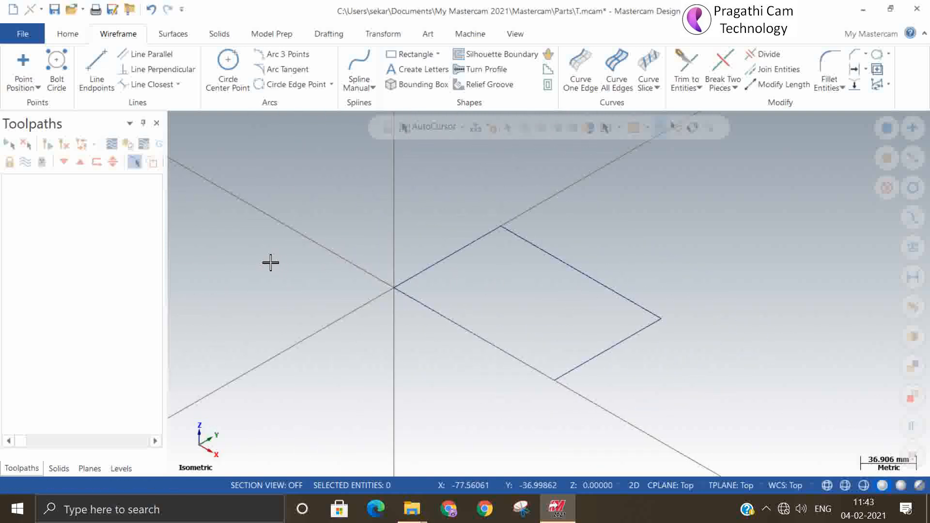
click(470, 35)
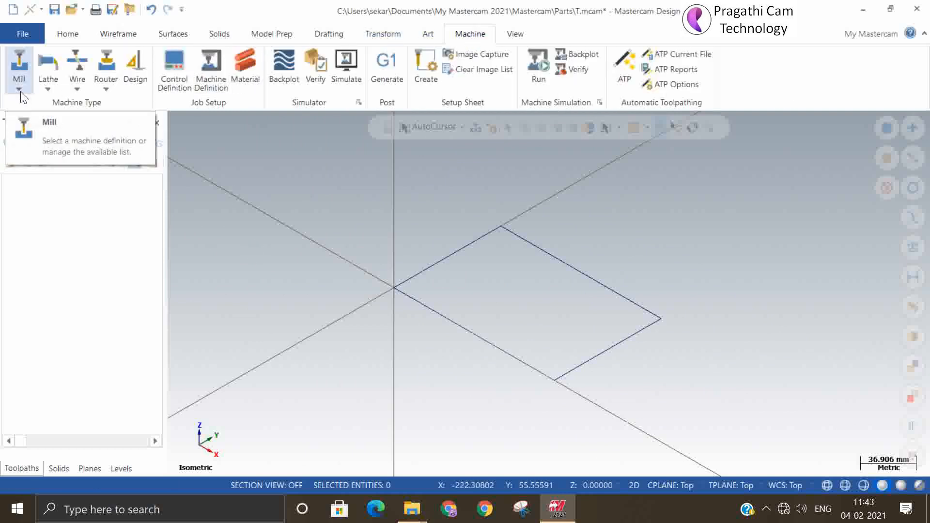
click(19, 86)
click(35, 103)
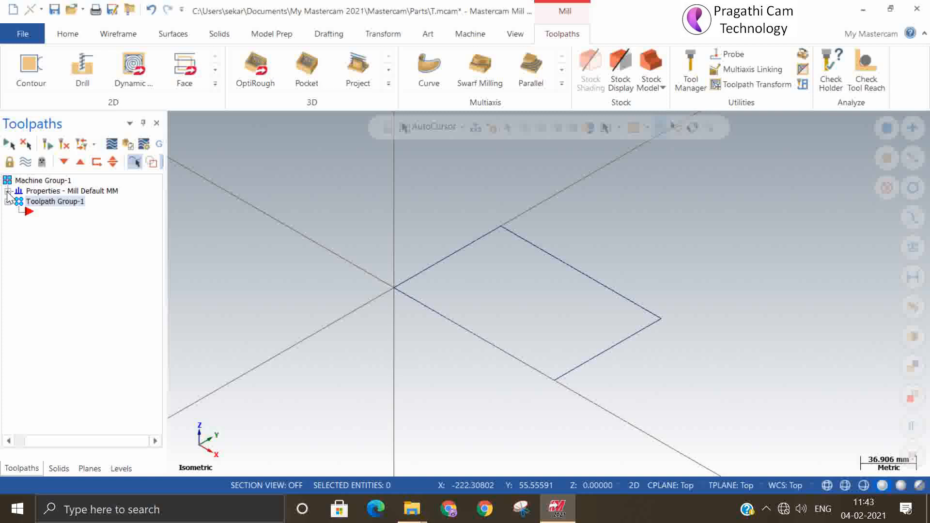
Define rectangular stock in the stock setup from the rectangle's origin corner and its diagonally opposite corner
click(8, 191)
click(43, 223)
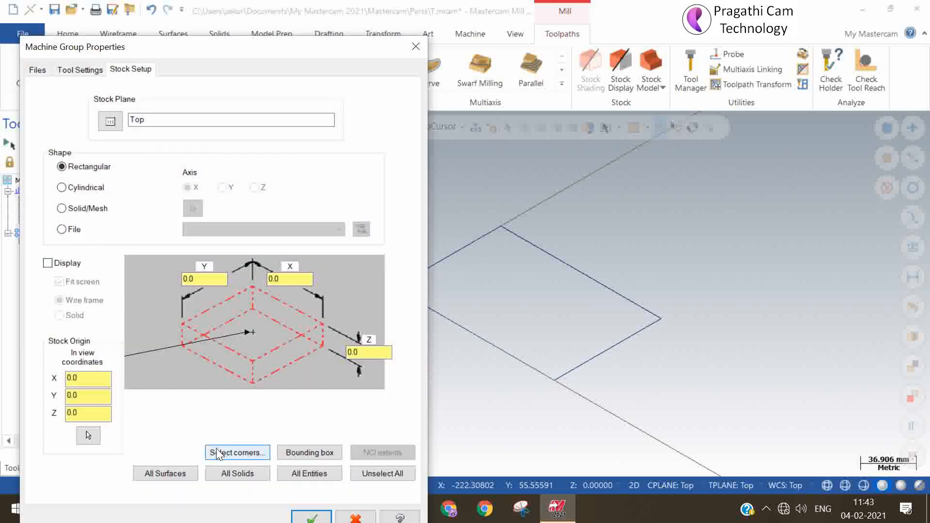
click(237, 453)
click(394, 289)
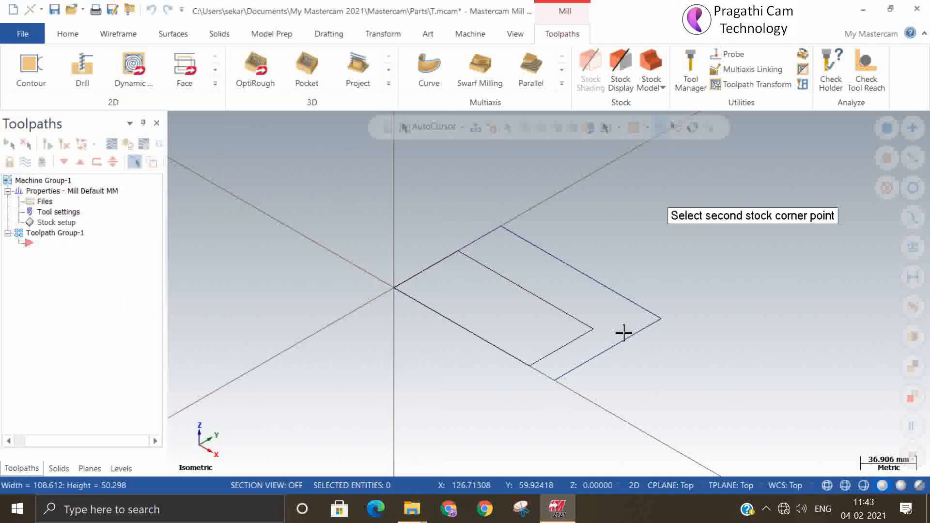
click(661, 316)
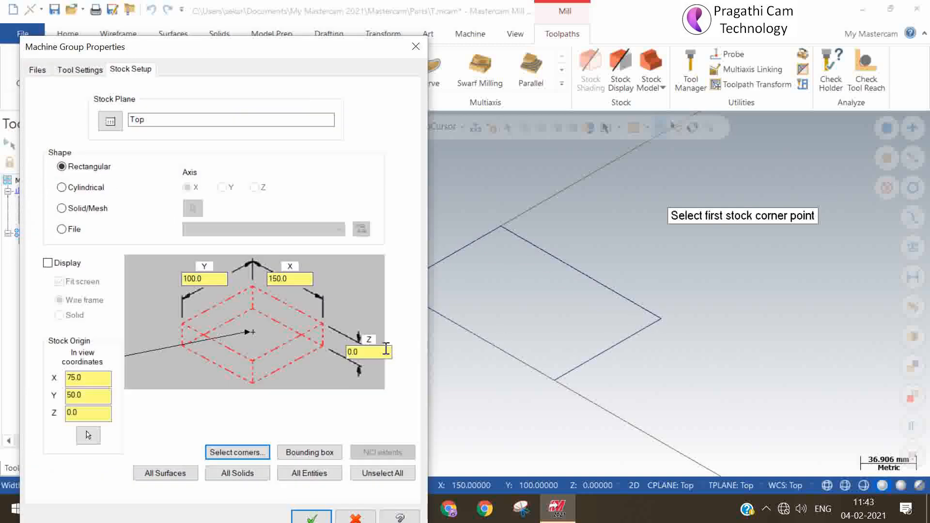
Set the stock size to X 160, Y 110 and Z 50 mm, and accept the stock setup
text(10)
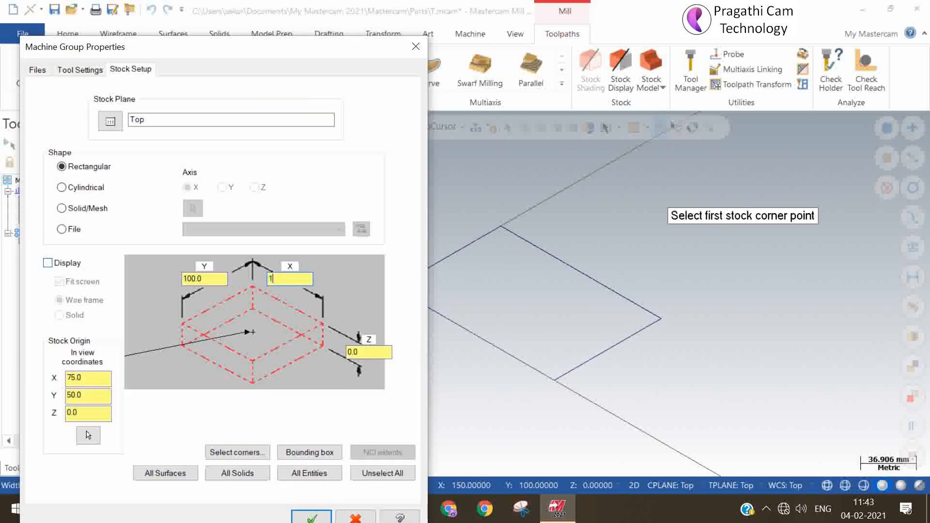
double_click(291, 279)
text(160)
key(Tab)
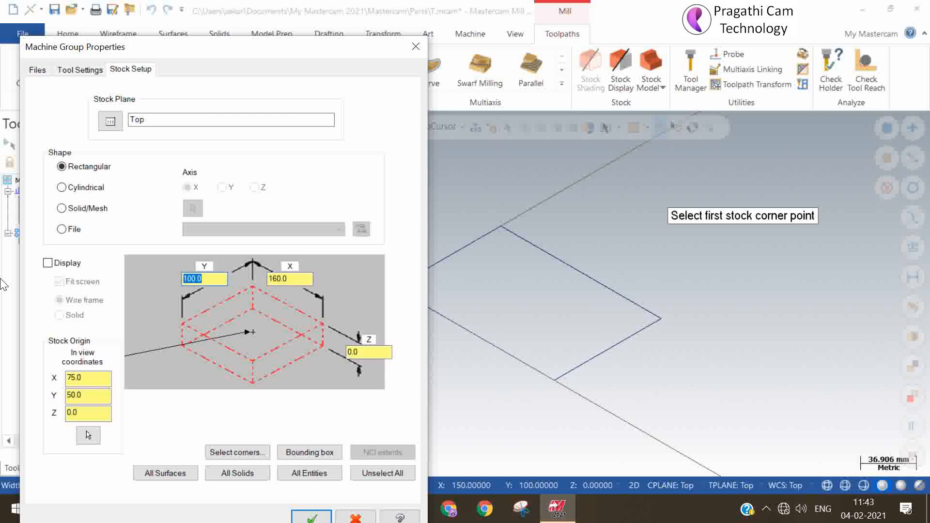
text(110)
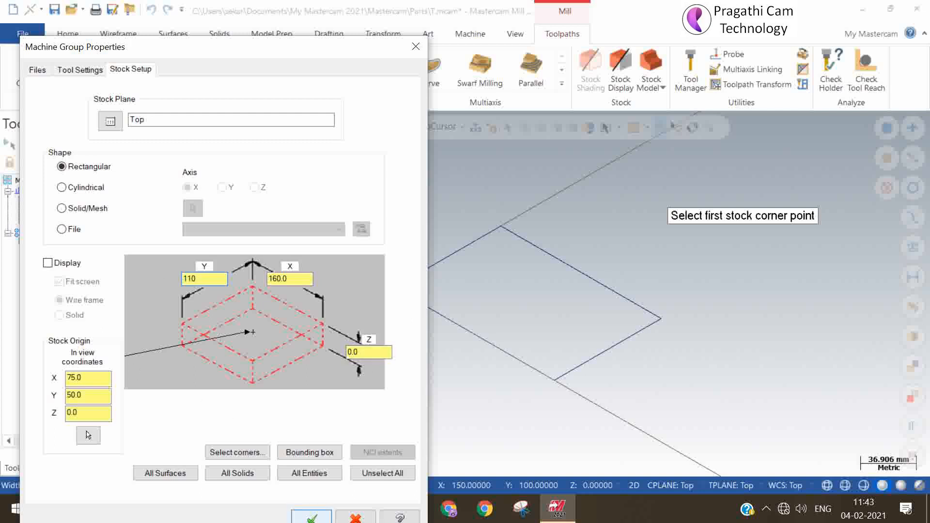
click(362, 352)
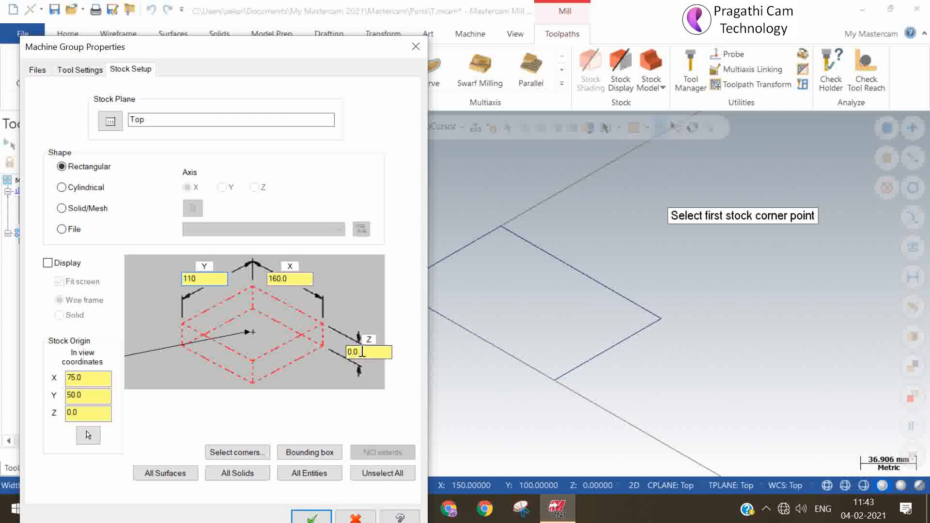
text(50)
key(Tab)
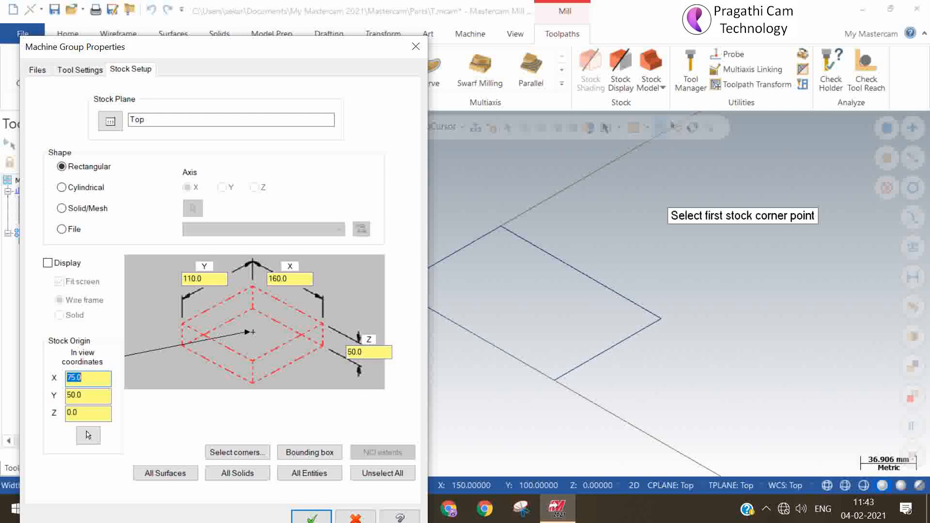
click(309, 517)
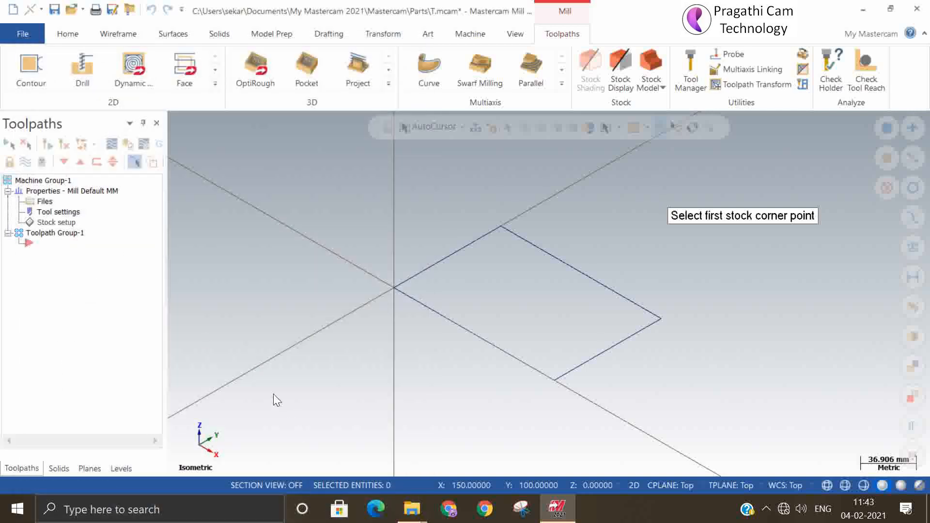
Turn on the stock display in the stock setup and accept it
double_click(56, 223)
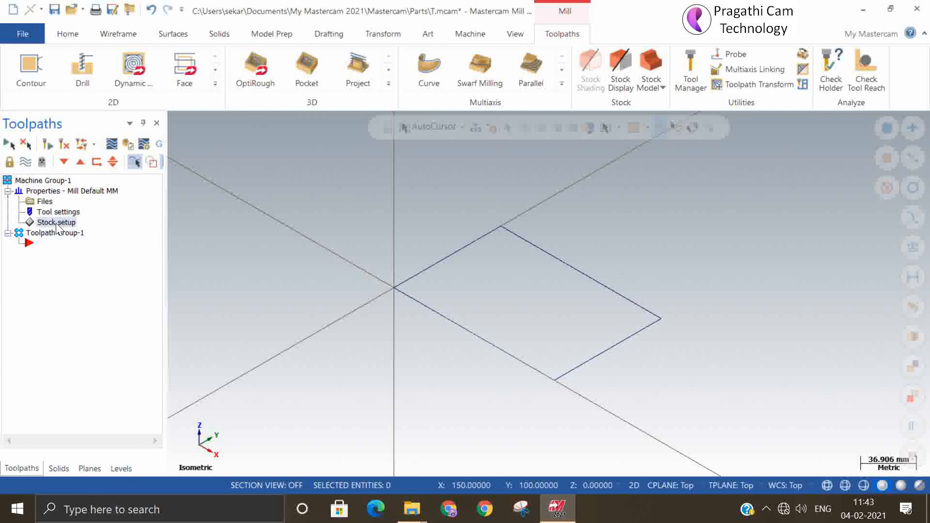
click(60, 265)
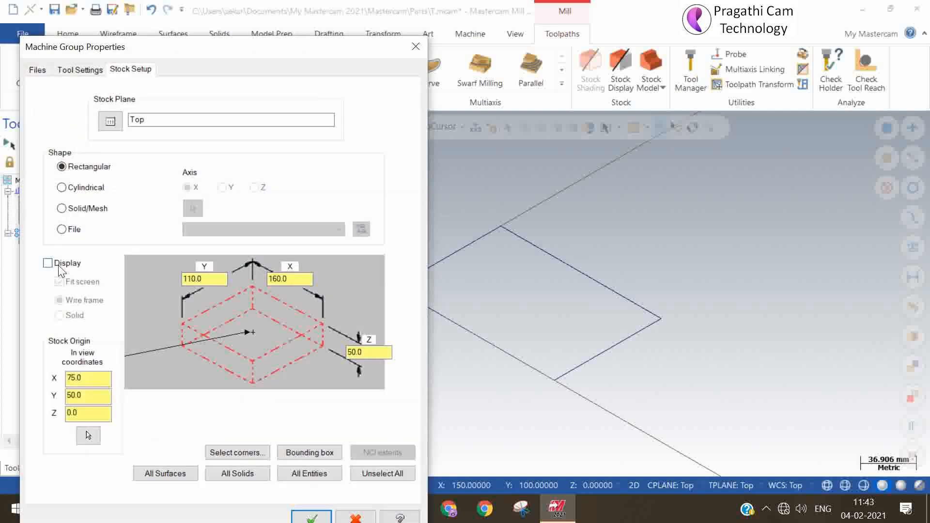
click(311, 518)
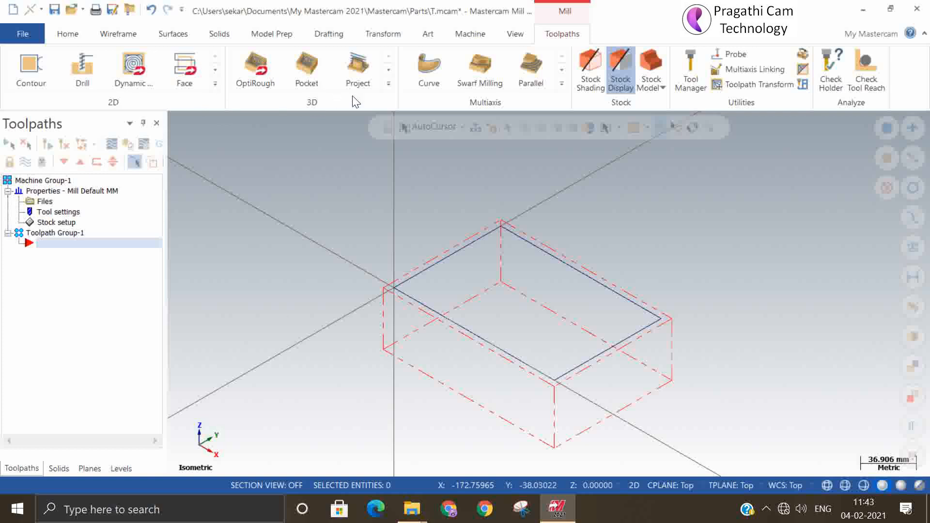
click(307, 80)
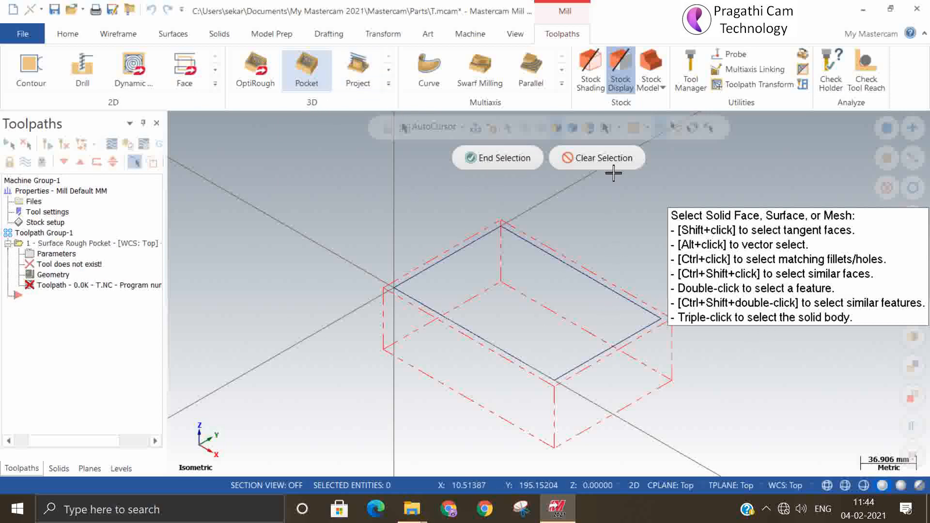
click(600, 164)
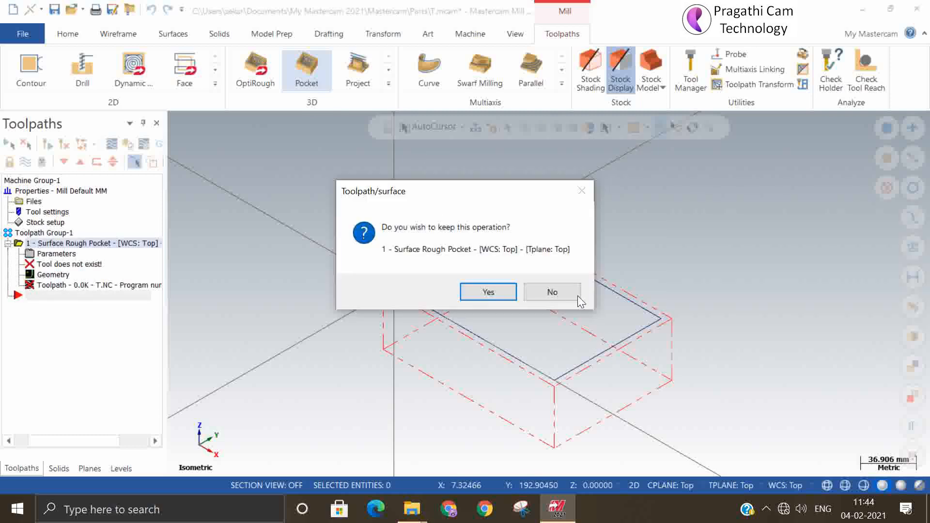
click(571, 294)
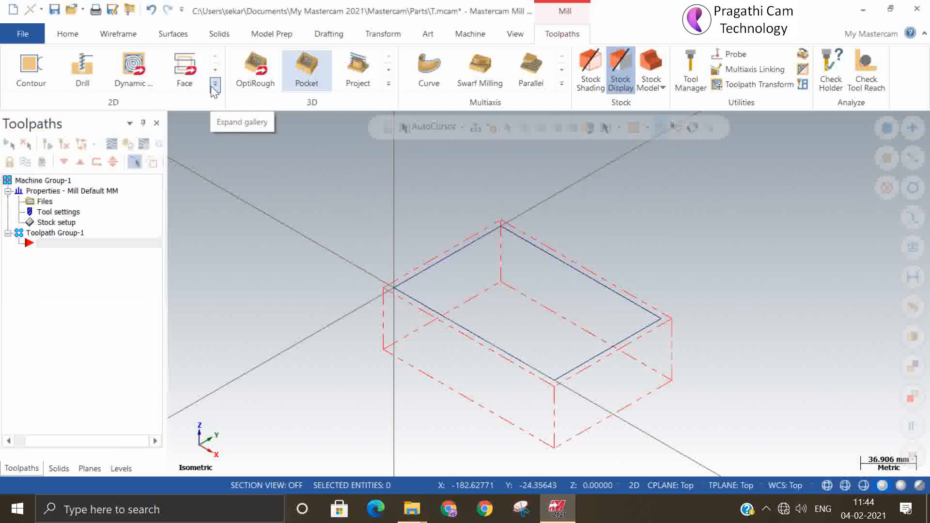
Create a 2D Pocket toolpath with the 150 × 100 mm rectangle as its chained geometry
click(215, 86)
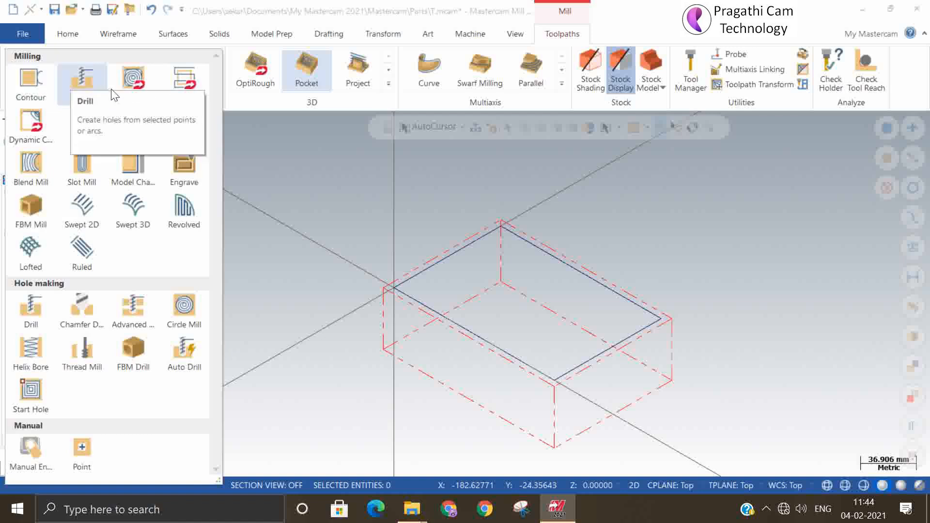
click(91, 123)
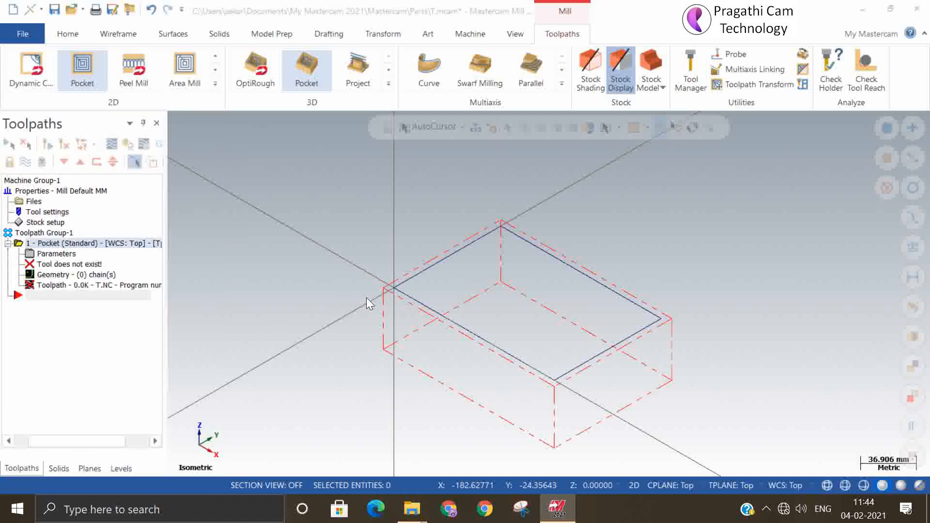
click(414, 299)
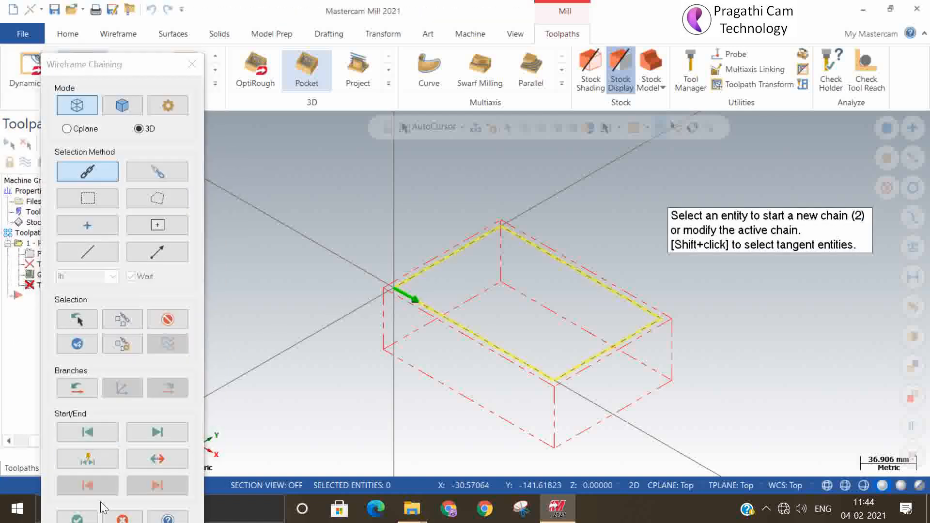
click(76, 518)
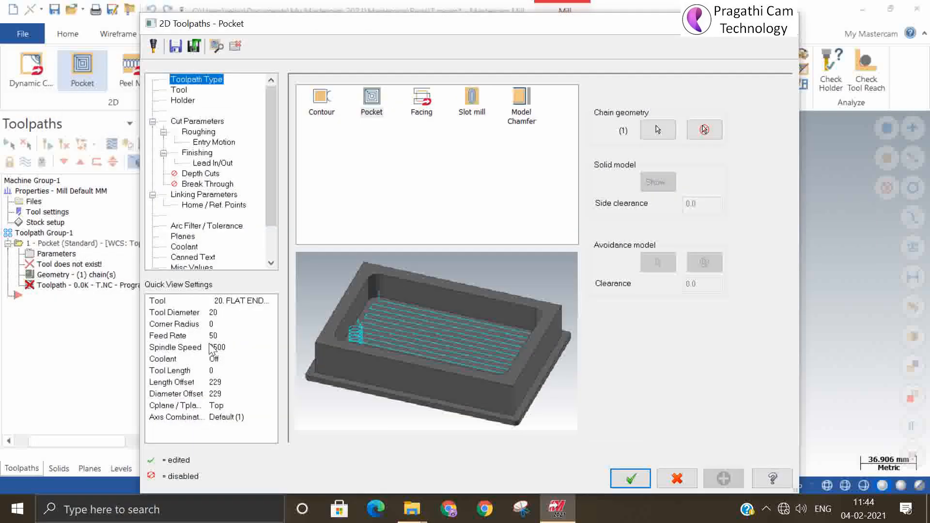
Filter the tool library to flat end mills and choose the 12 mm flat end mill, tool 219, for the pocket
click(179, 90)
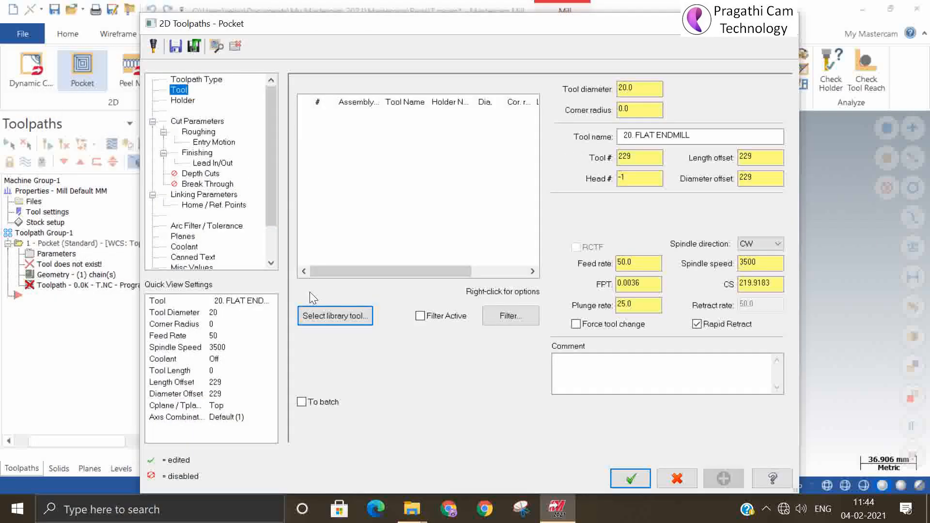
click(332, 318)
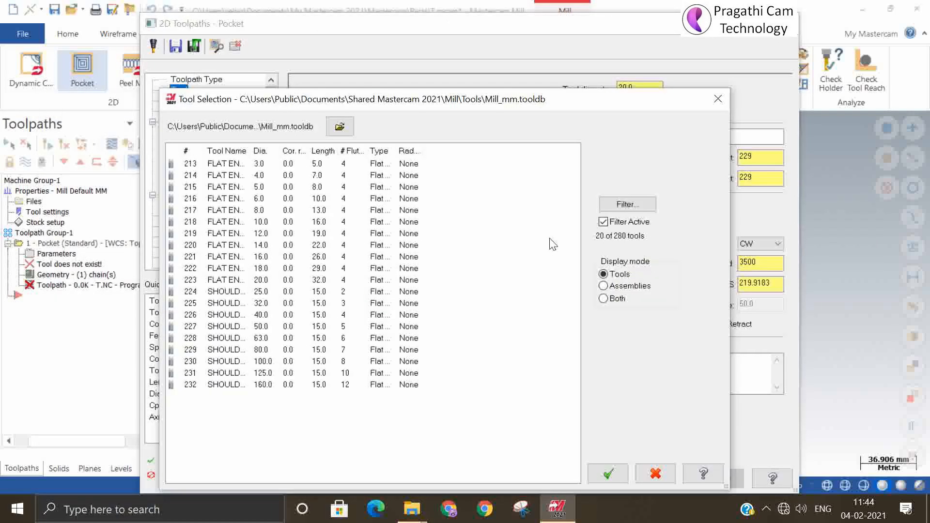
click(619, 208)
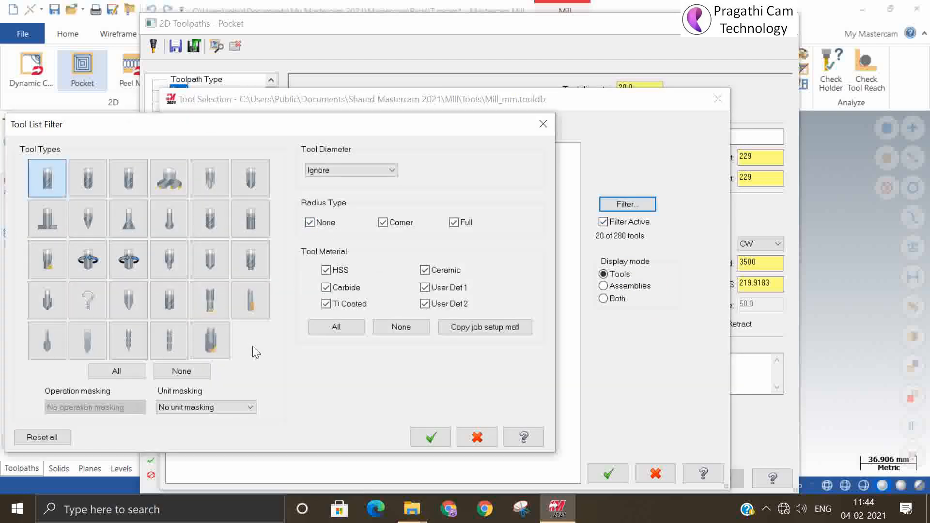
click(388, 329)
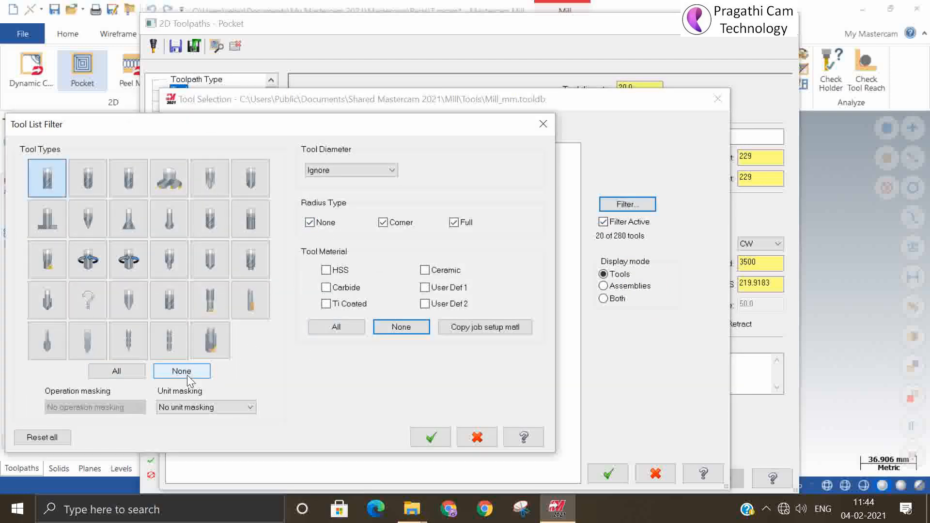
click(337, 329)
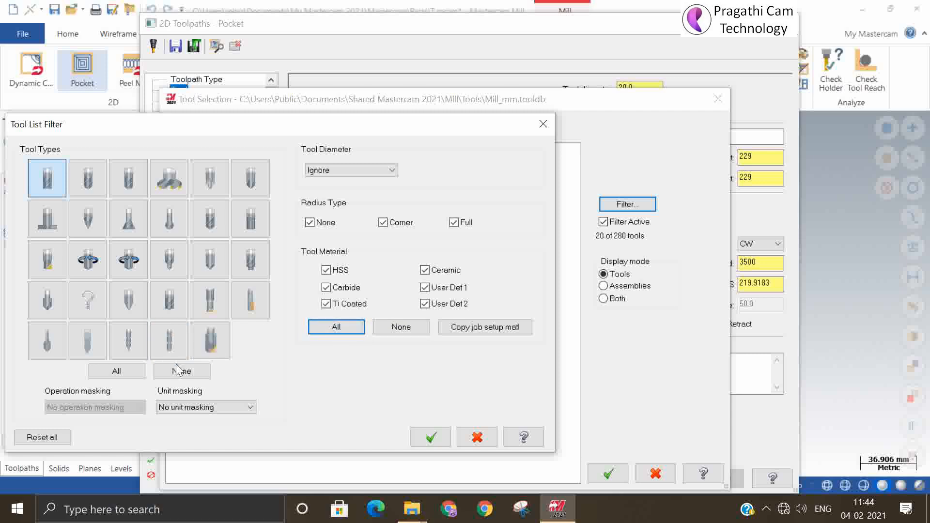
click(180, 370)
click(47, 188)
click(436, 438)
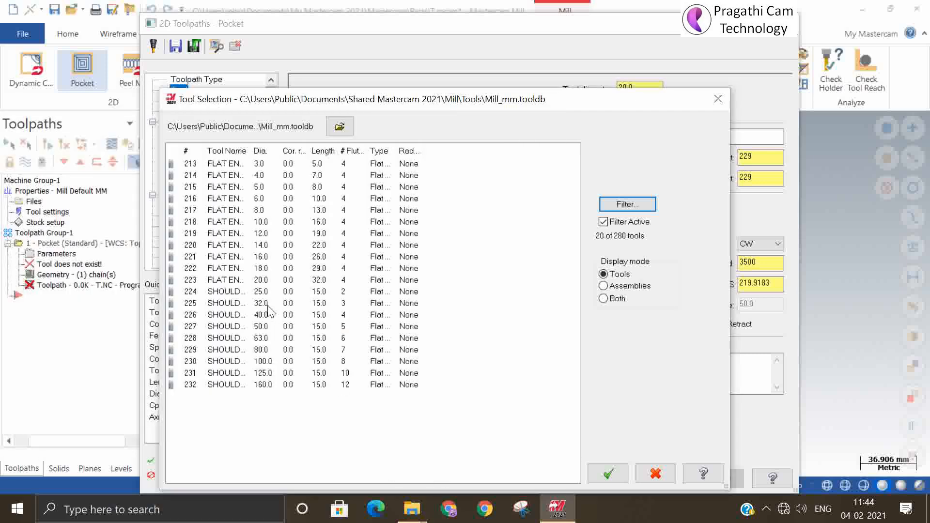
click(262, 235)
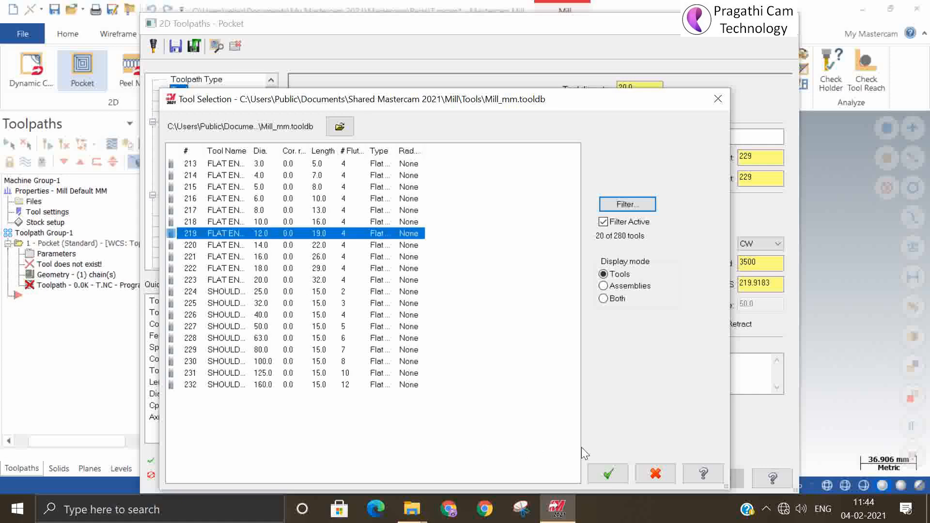
click(608, 473)
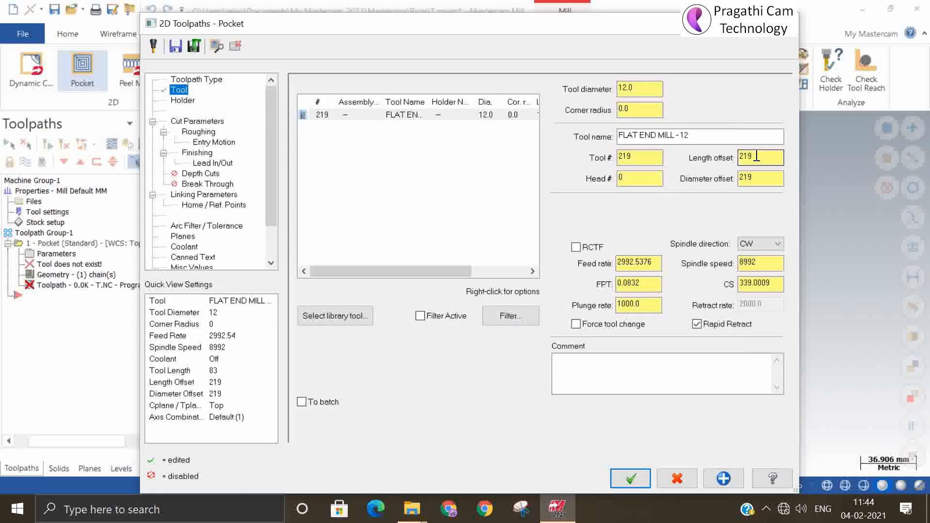
Set the 12 mm end mill's tool number, length offset and diameter offset to 1
double_click(658, 152)
text(1)
click(758, 157)
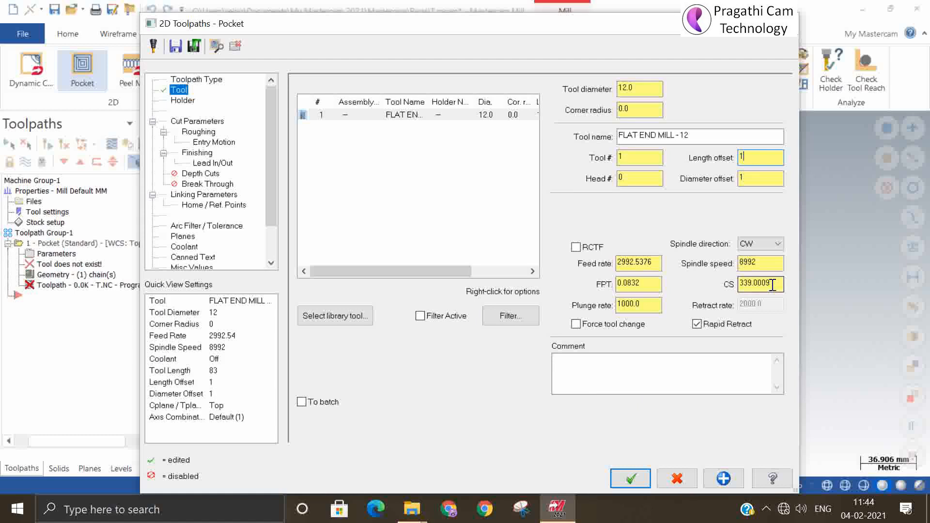
Set the tool's cutting speed (CS) to 150, feed per tooth to 0.1 and plunge rate to 500
drag(774, 286, 606, 267)
text(150)
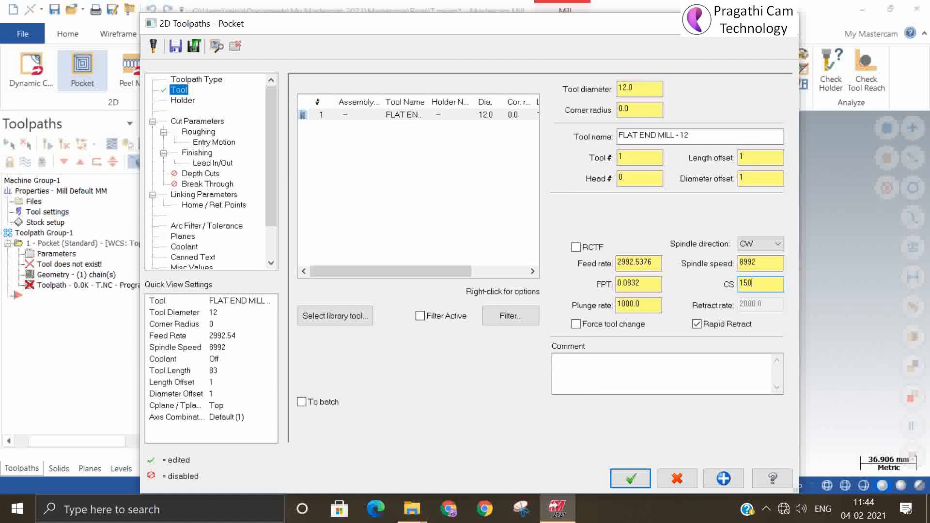
click(648, 283)
text(1)
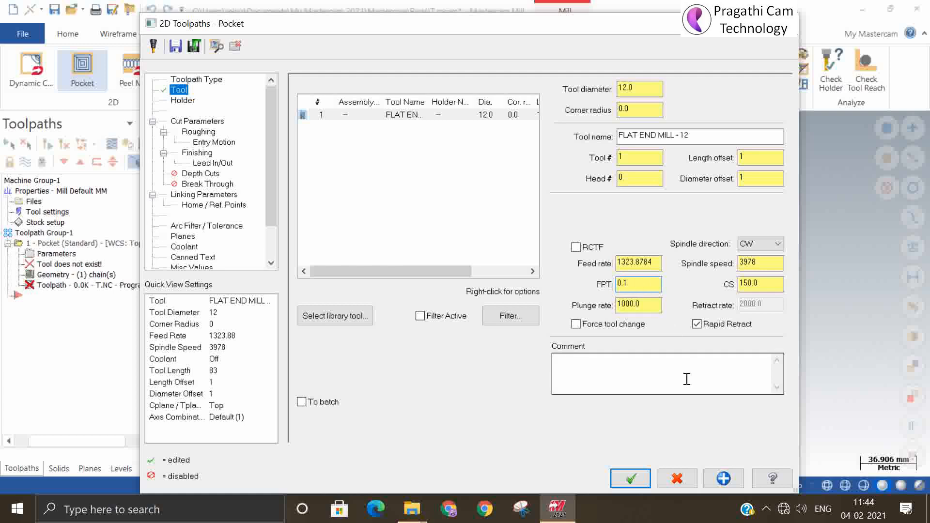
drag(656, 304, 506, 304)
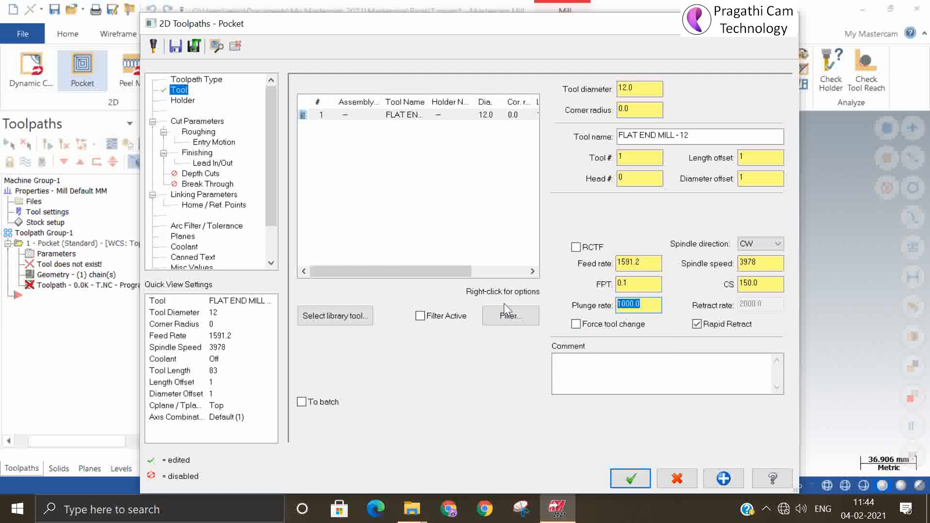
text(500)
Set the pocket's stock to leave on walls and floors to 0 in the cut parameters
click(188, 121)
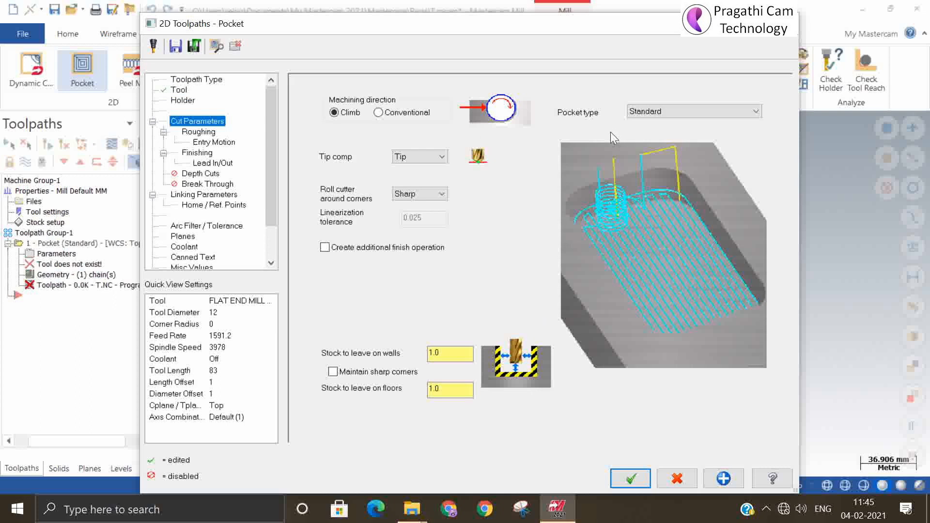
double_click(472, 357)
text(0)
key(Tab)
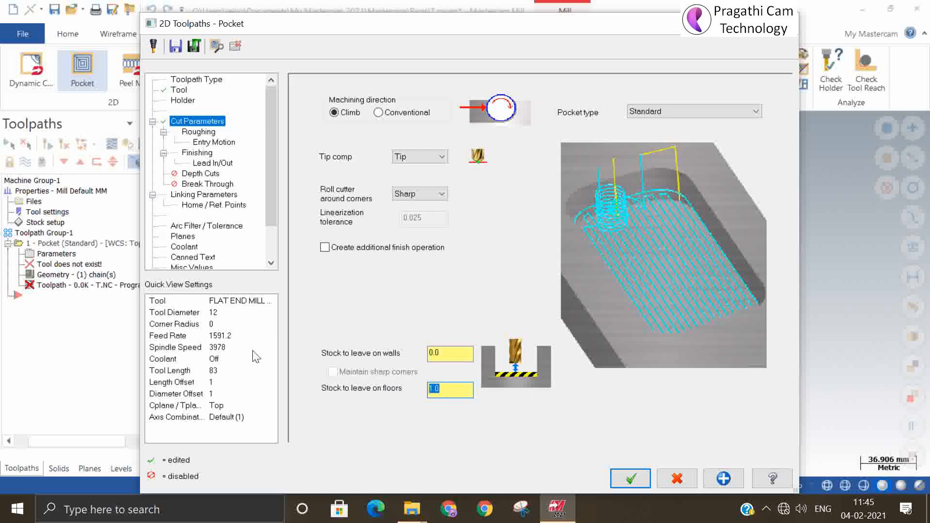
text(0)
Set the roughing cutting method to Constant Overlap Spiral and check the entry motion and finishing settings
click(206, 135)
click(389, 127)
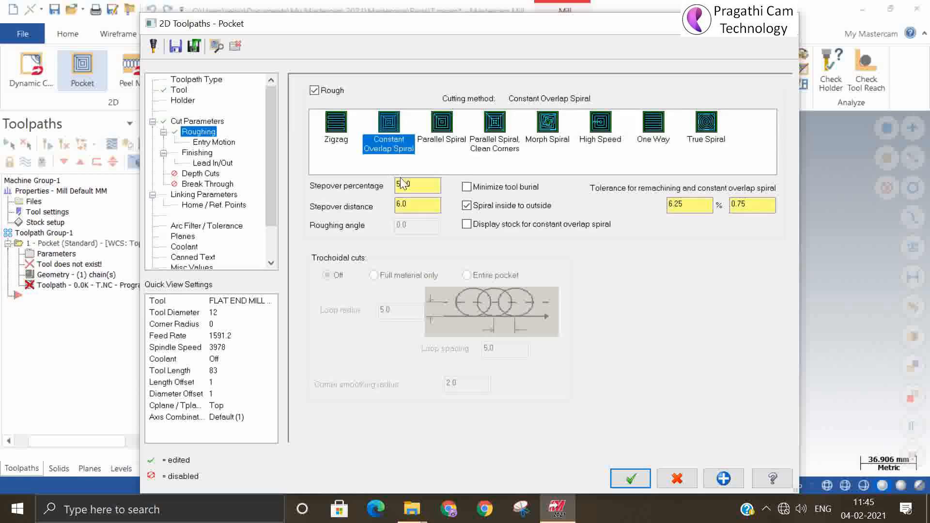
click(206, 142)
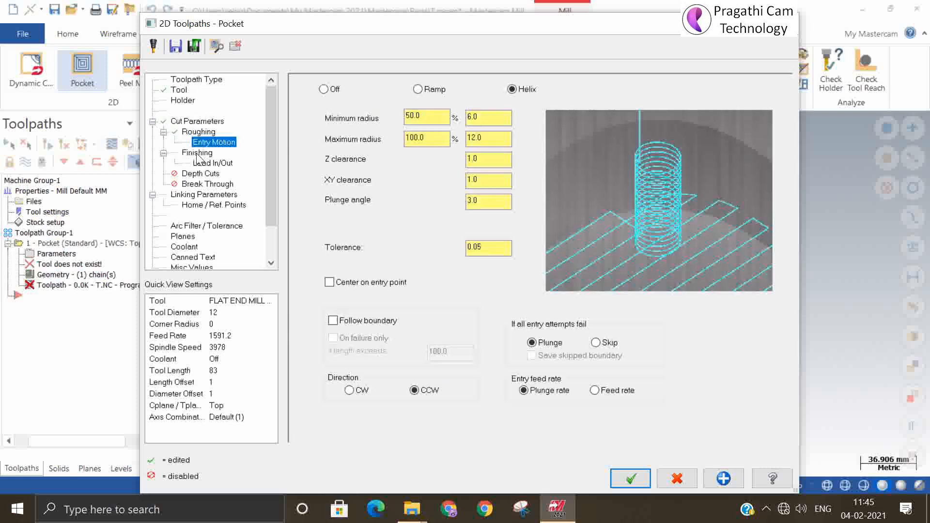
click(197, 152)
Enable depth cuts with a max rough step of 1 mm and set the linking depth to absolute -5 mm
click(191, 174)
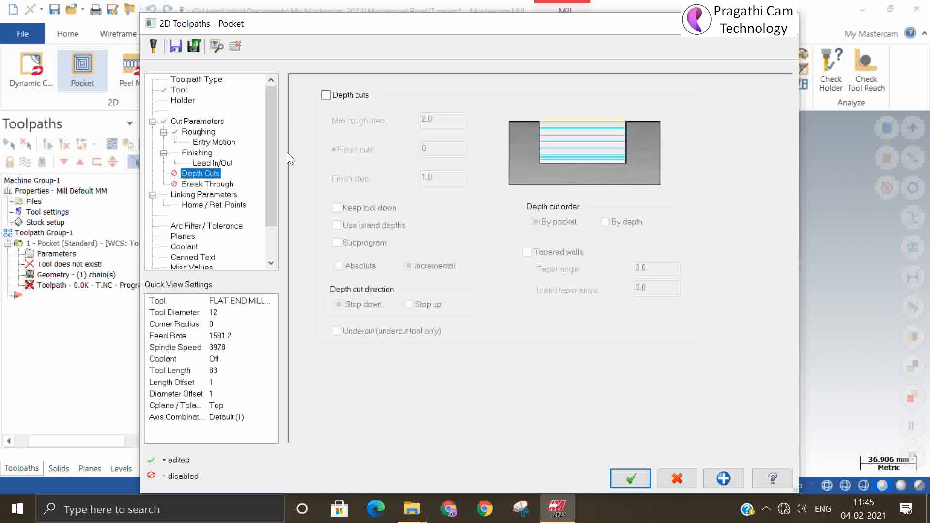
click(326, 95)
text(1)
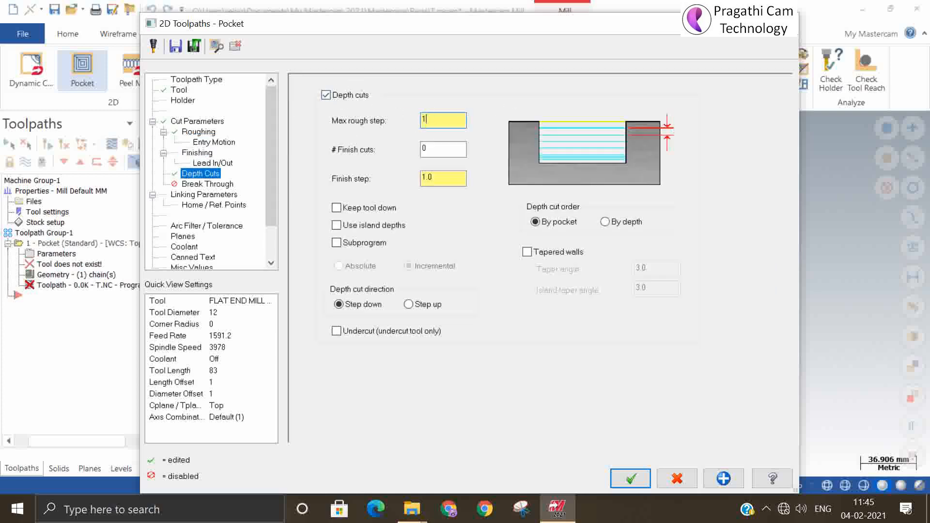
click(220, 194)
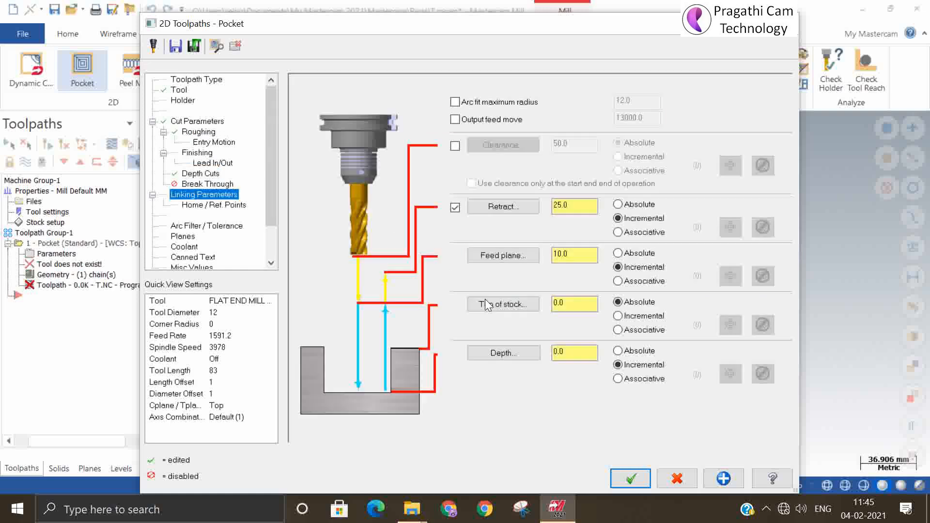
click(617, 351)
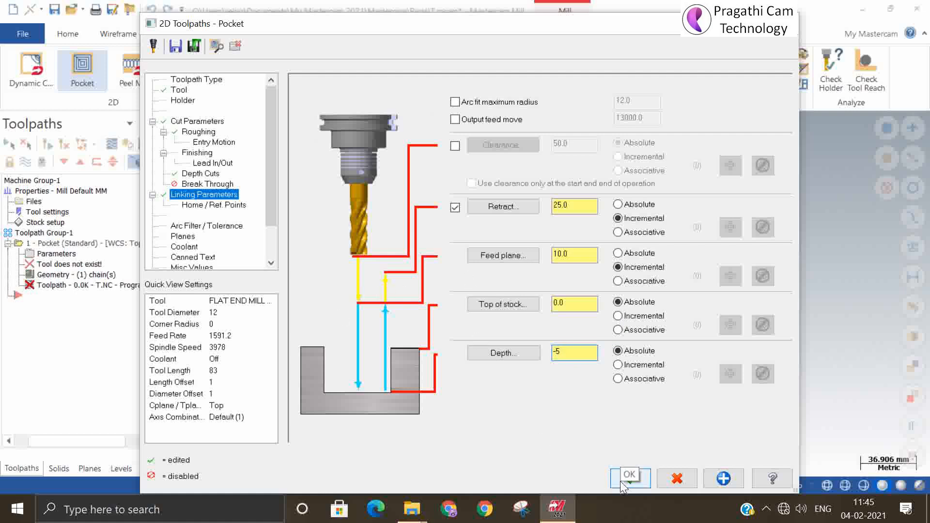
Turn flood coolant on and accept the pocket parameters to generate the toolpath
click(183, 247)
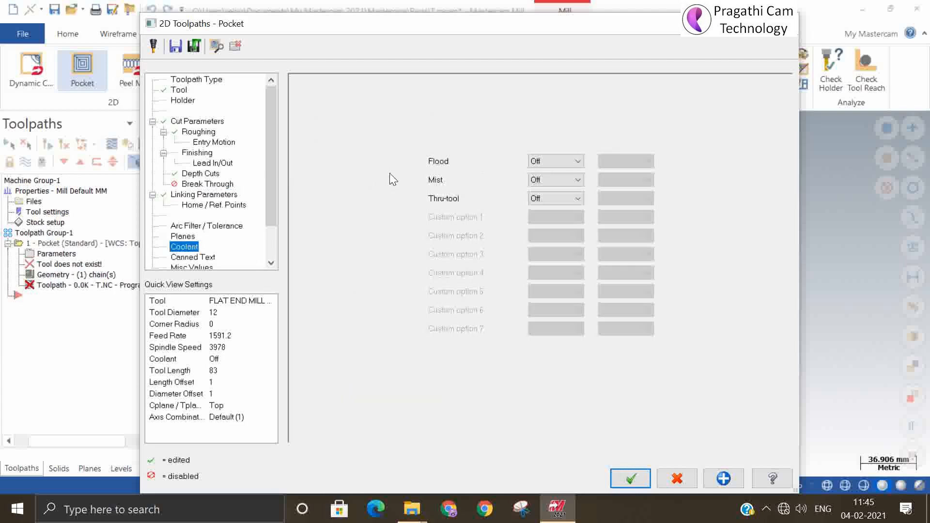
click(554, 164)
click(537, 183)
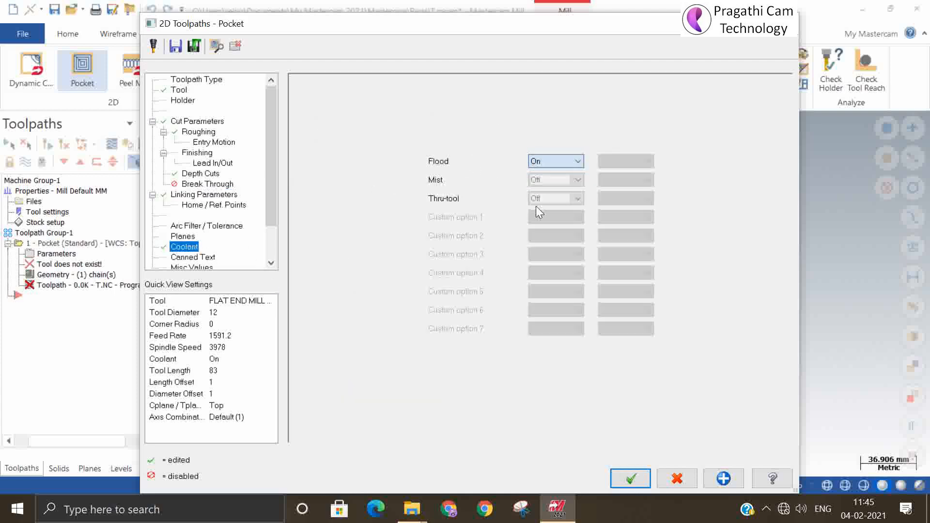
click(629, 476)
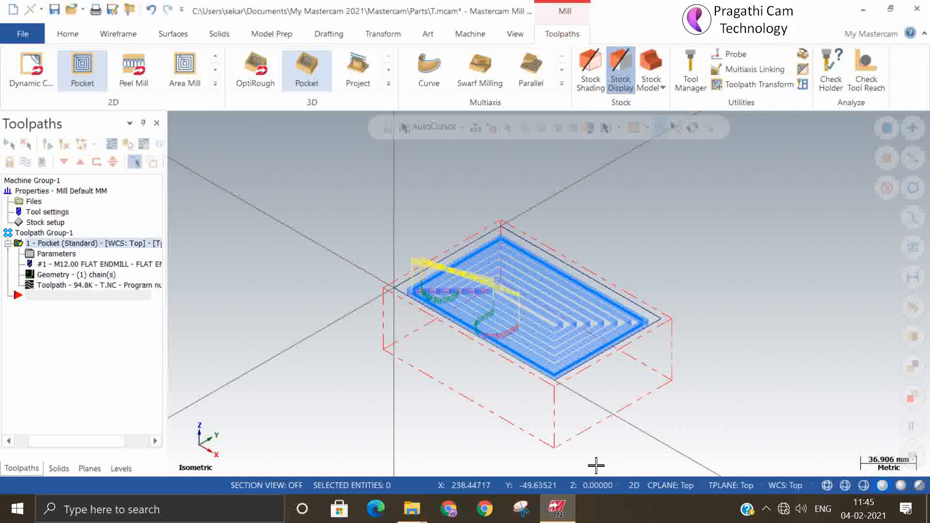
Verify the pocket toolpath by playing the full stock-removal simulation in Mastercam Simulator, and close the simulator
click(127, 144)
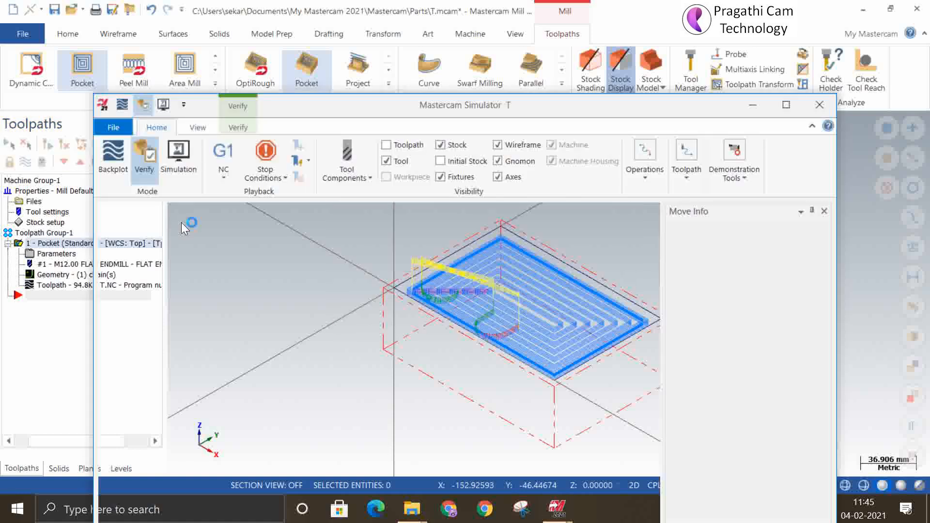
drag(427, 103, 416, 26)
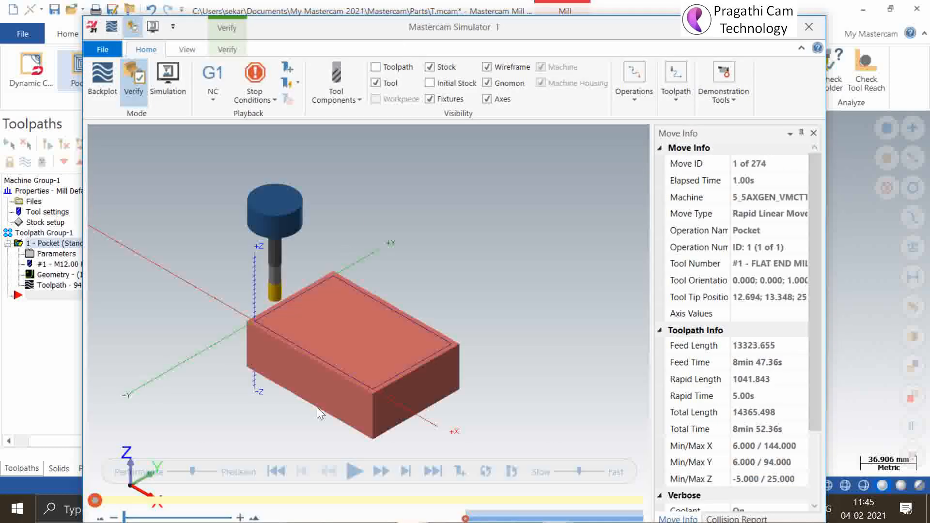
click(360, 476)
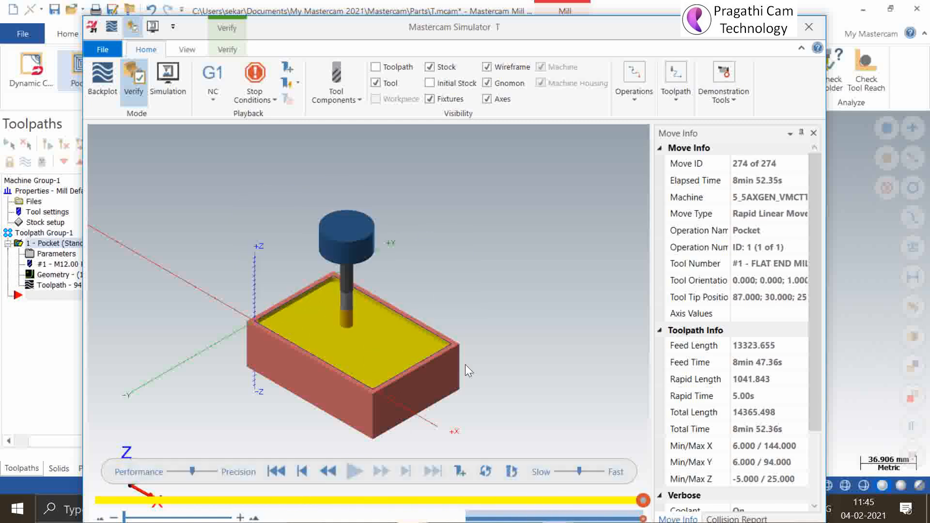
click(813, 29)
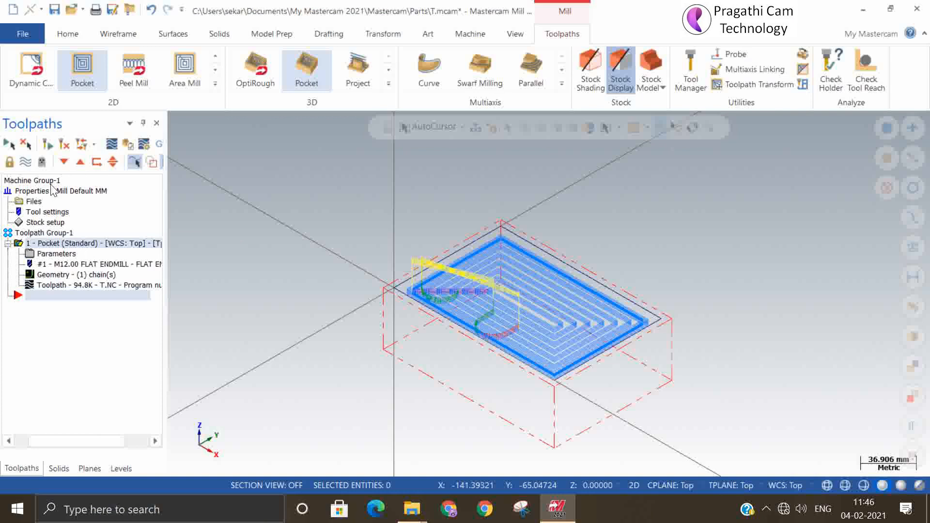
Start saving the part under a new name and choose the Desktop folder My channel\Test 1 as the location
click(55, 14)
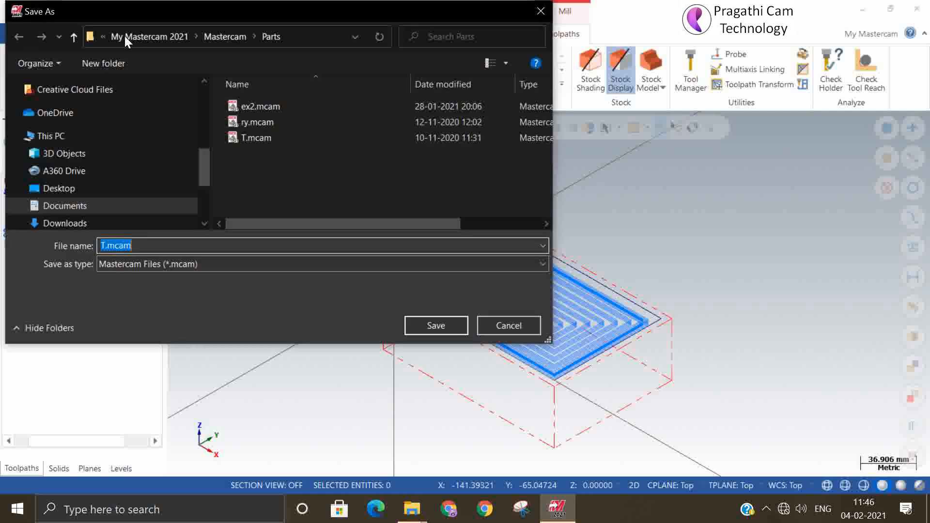
click(72, 190)
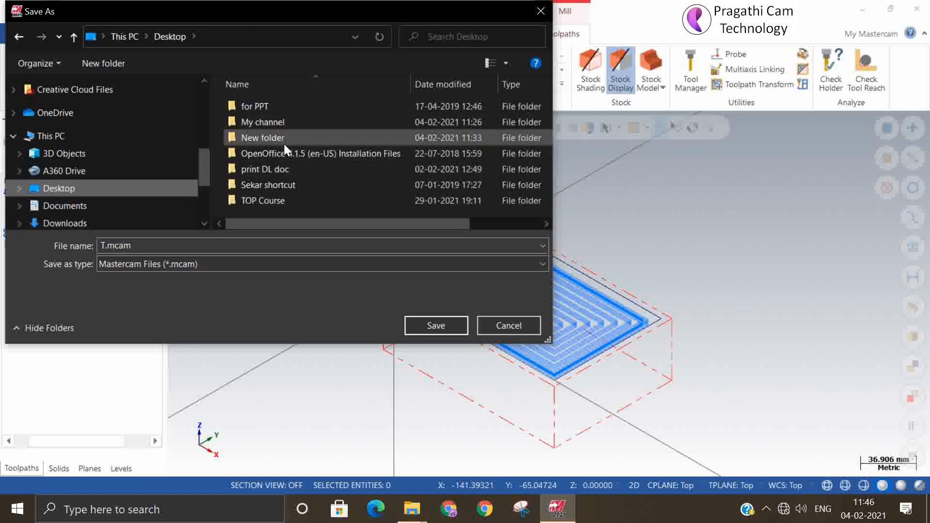
double_click(283, 141)
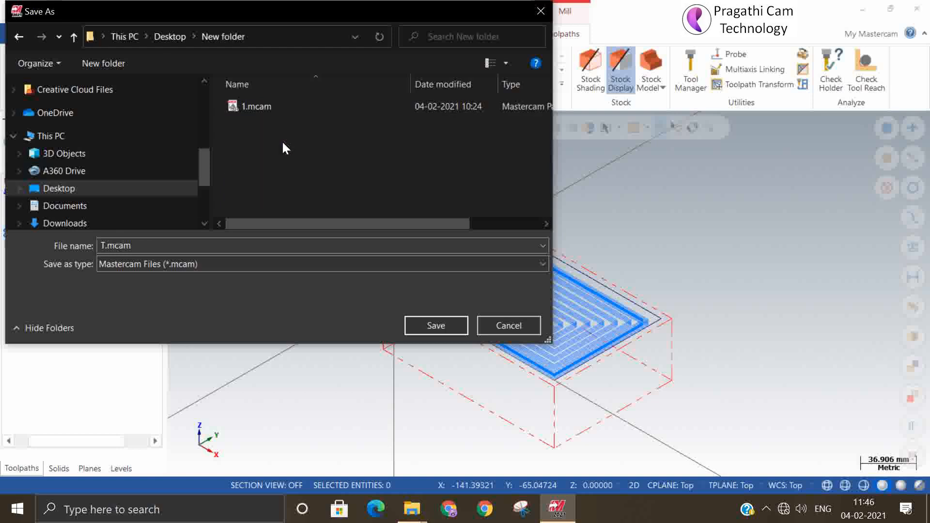
click(263, 113)
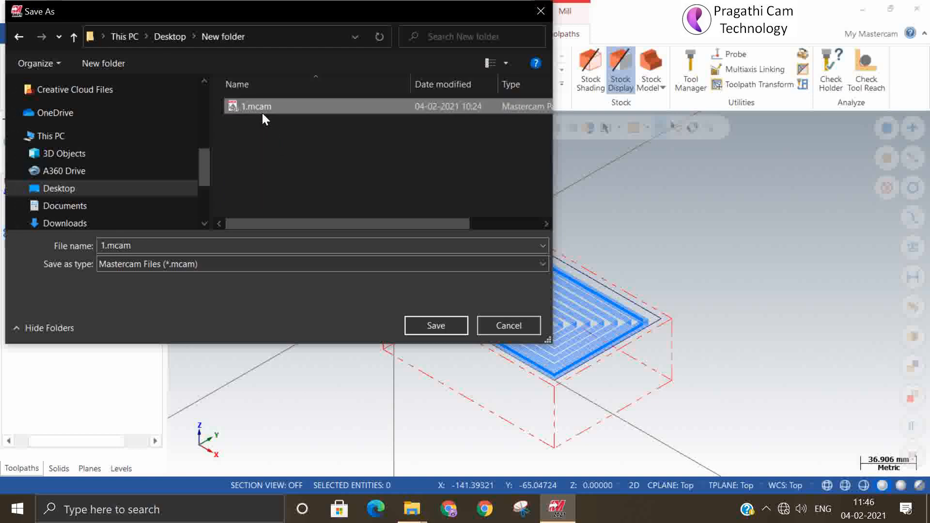
click(71, 36)
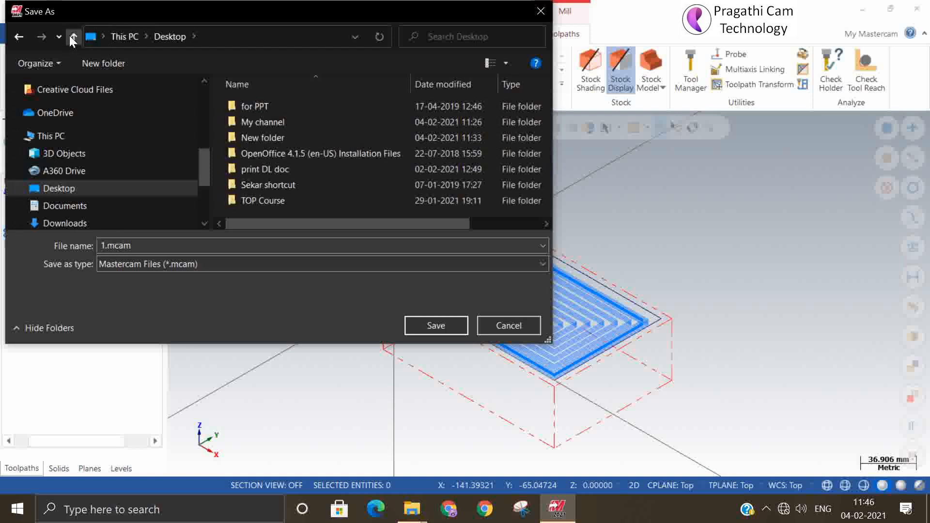
click(71, 36)
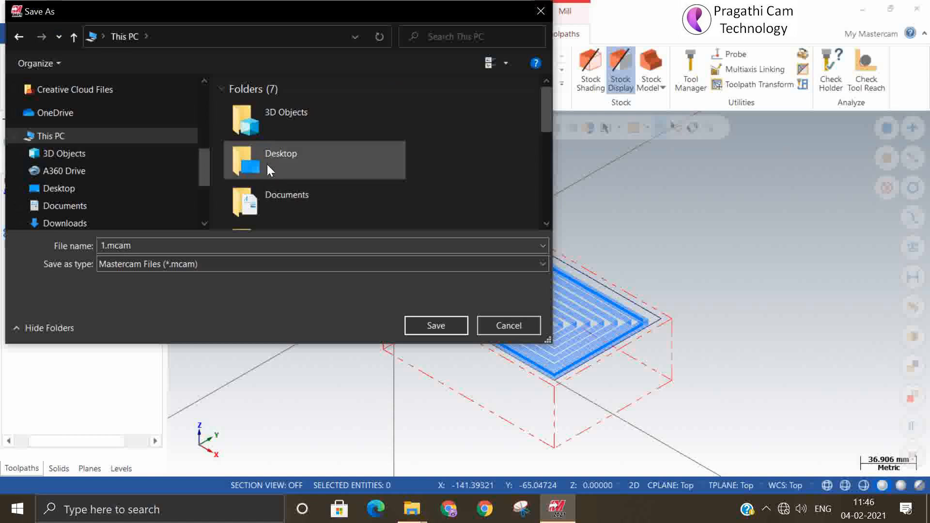
click(342, 160)
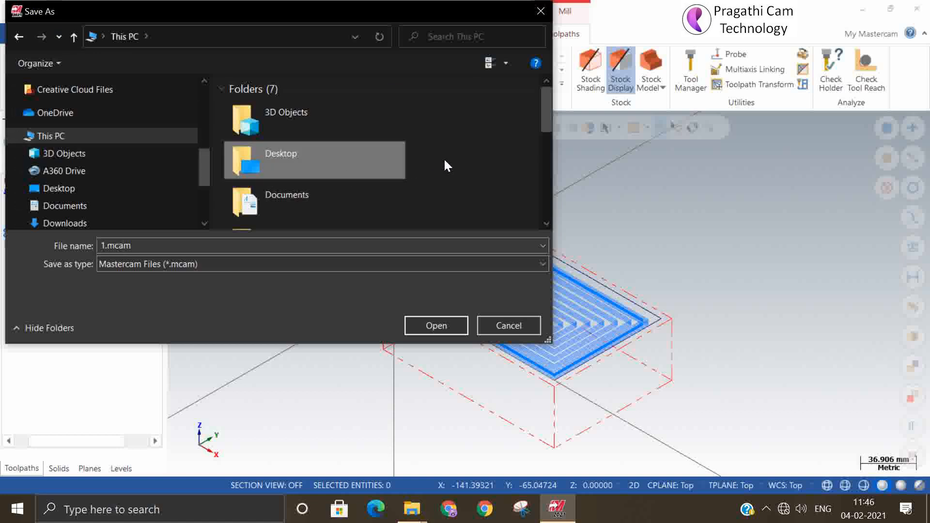
double_click(327, 156)
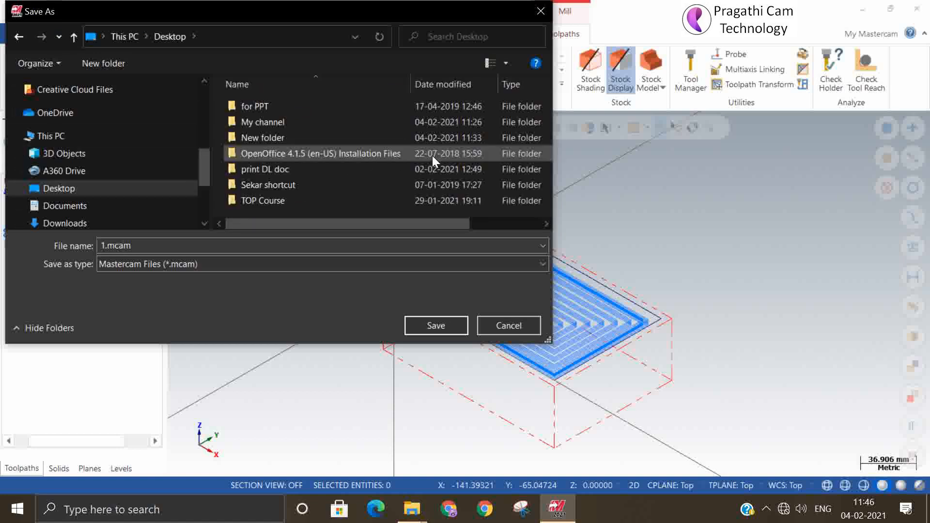
click(269, 125)
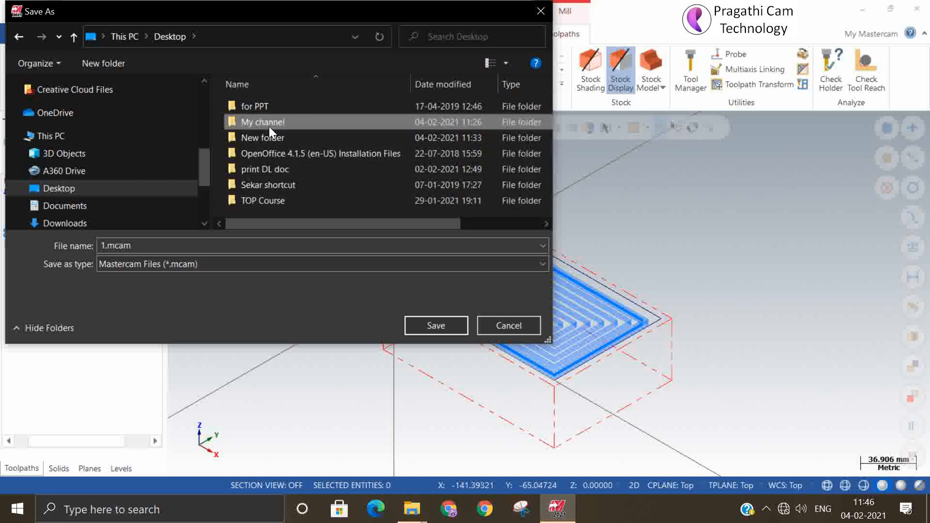
double_click(268, 125)
double_click(260, 109)
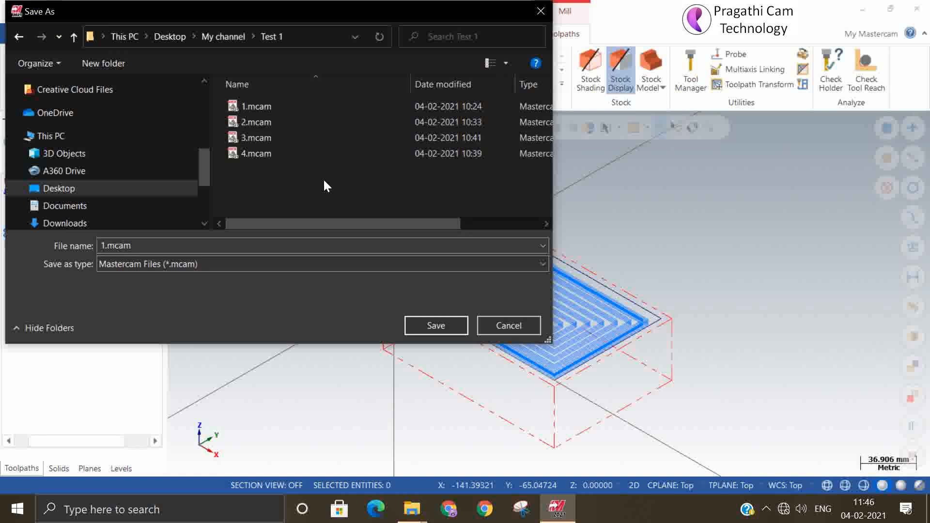
Name the part file "File no1" and save it in the Test 1 folder
double_click(144, 246)
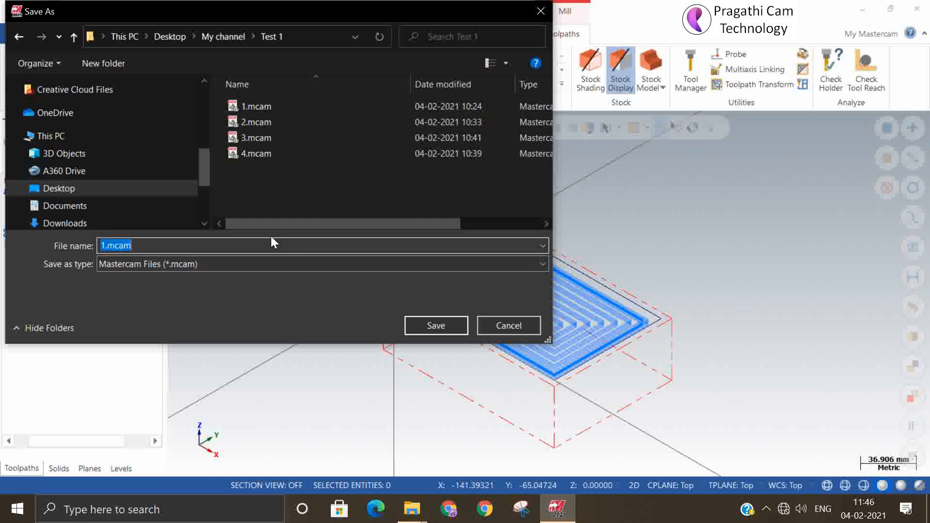
text(File no1)
click(425, 328)
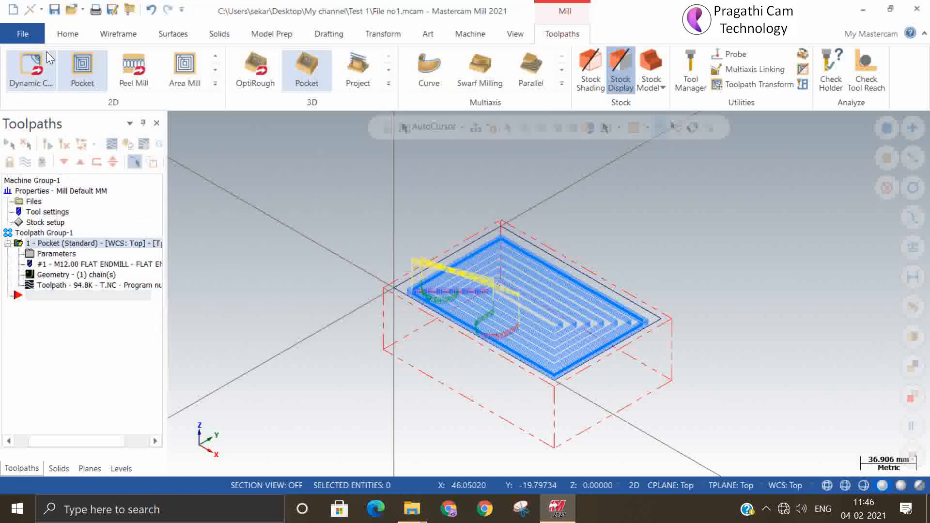
click(22, 36)
click(33, 207)
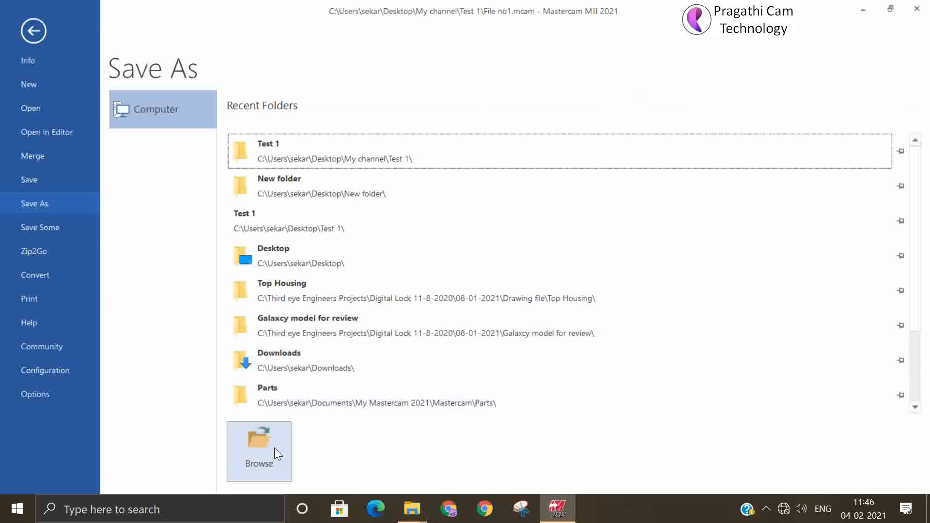
key(Escape)
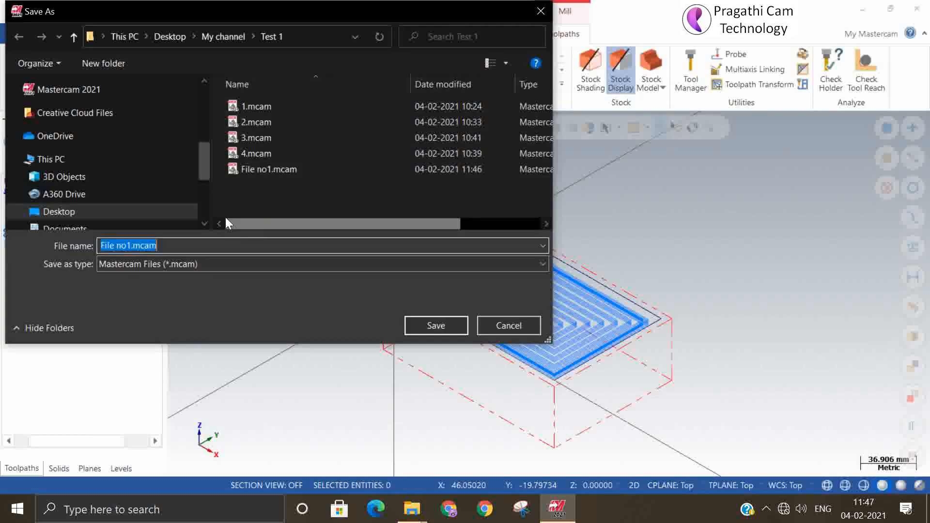
click(243, 164)
click(419, 330)
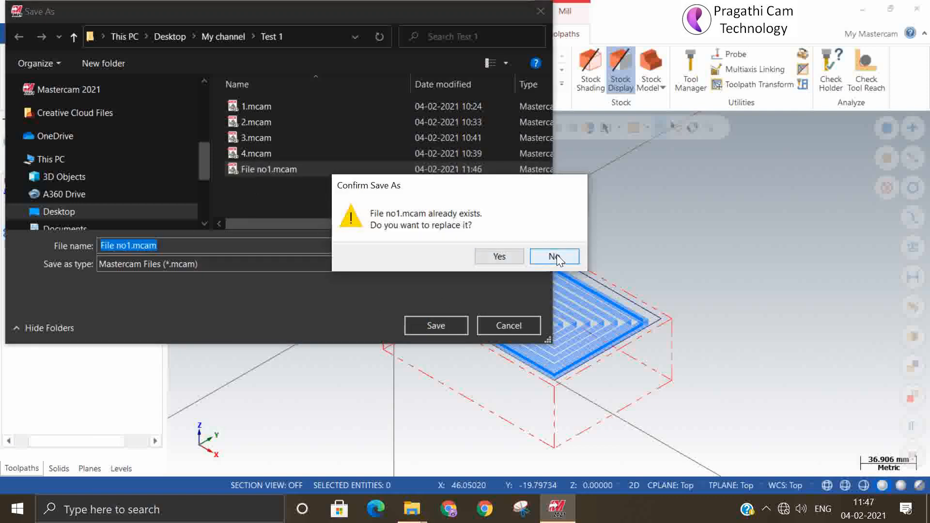
click(555, 256)
click(538, 11)
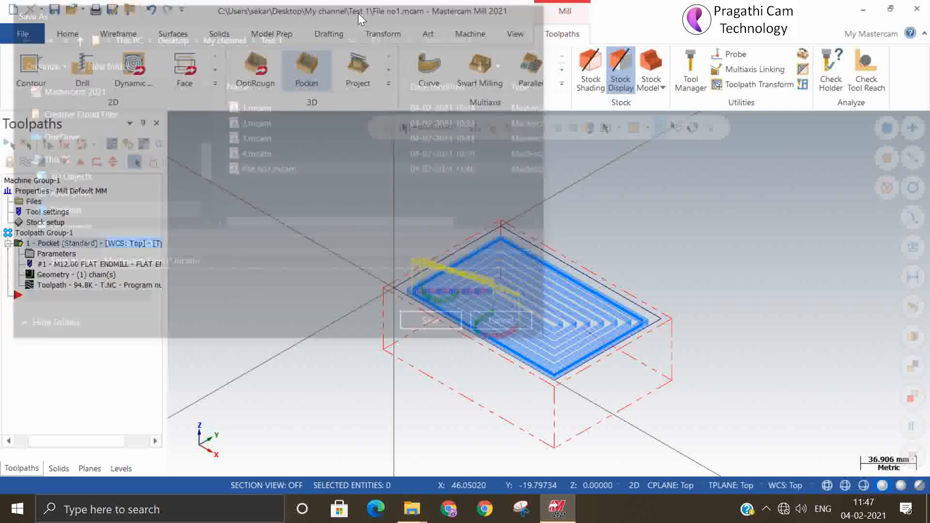
Save a copy of the part as "File no2.mcam" in the My channel\Test 1 folder
click(25, 31)
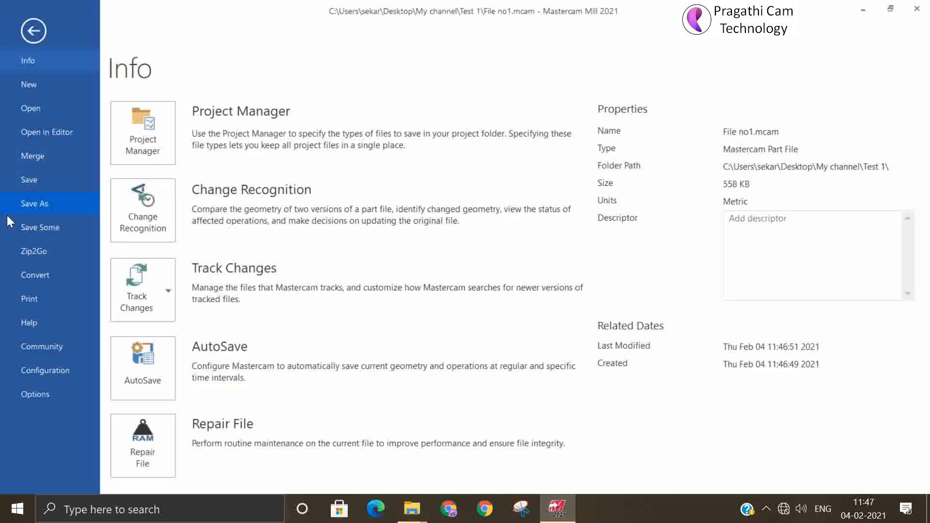
click(42, 207)
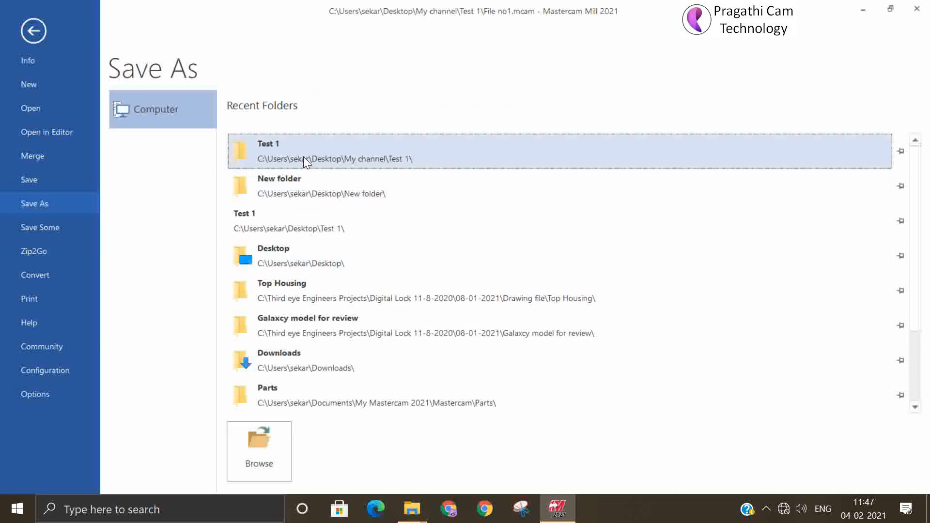
click(303, 156)
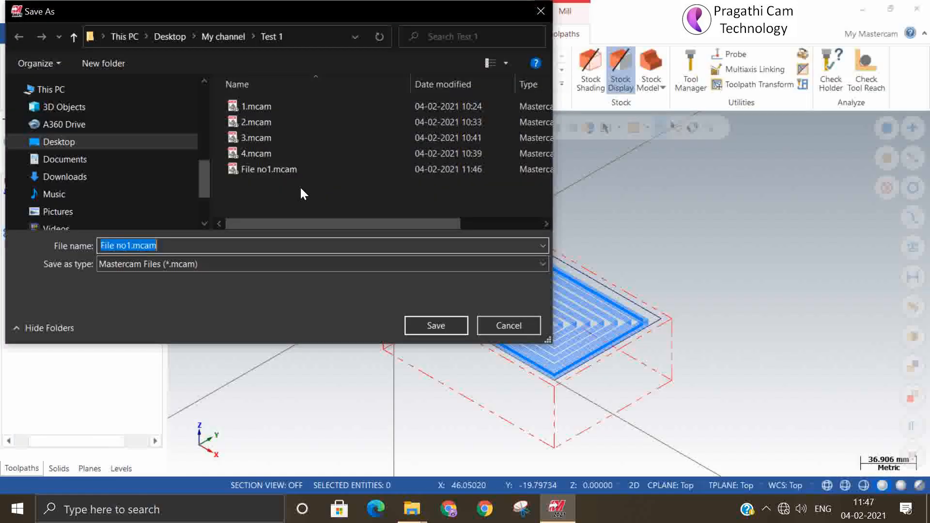
click(132, 246)
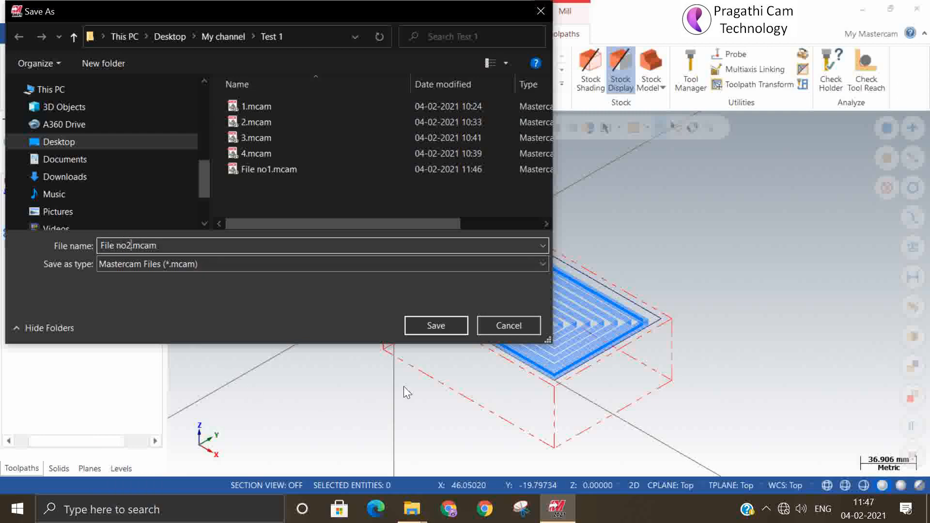
click(429, 325)
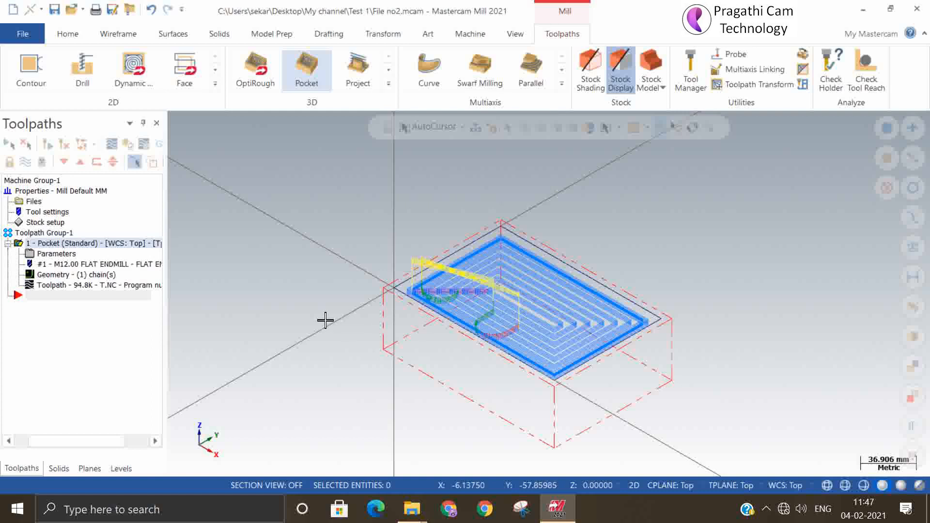
Delete the pocket operation contained in Toolpath Group-1
click(34, 234)
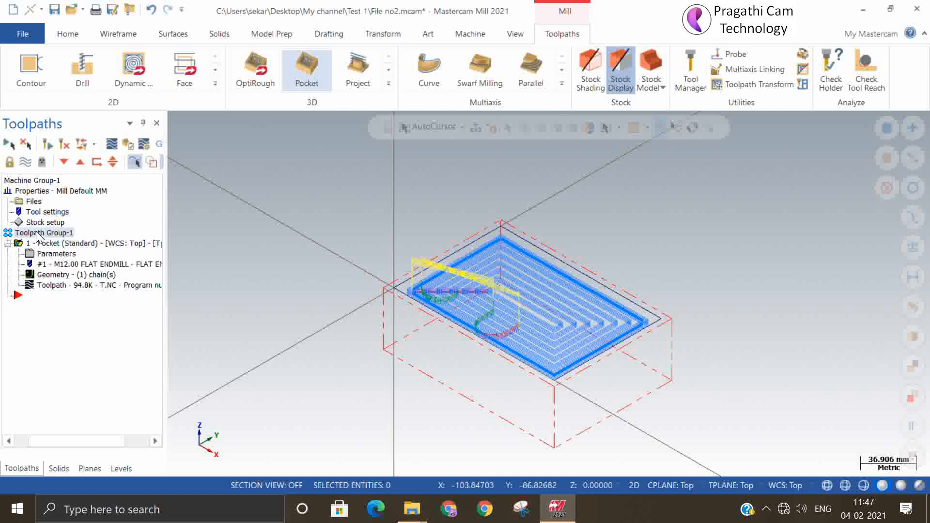
key(Delete)
click(500, 317)
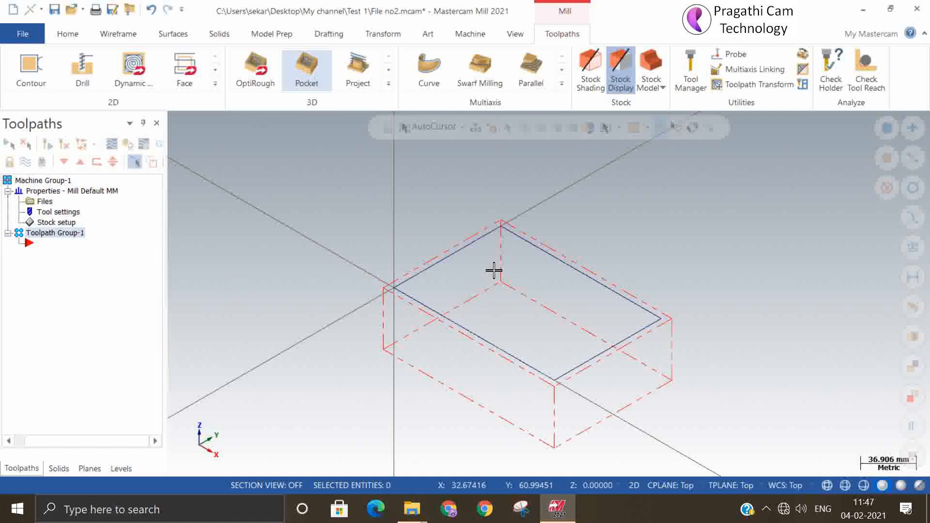
In the Top view, draw a 150 mm horizontal line joining the midpoints of the rectangle's two short sides
right_click(396, 206)
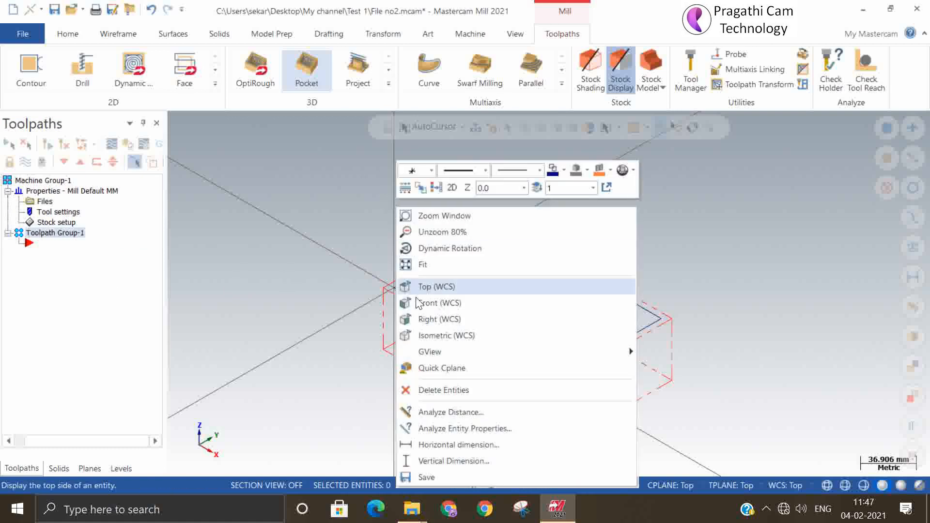
click(418, 287)
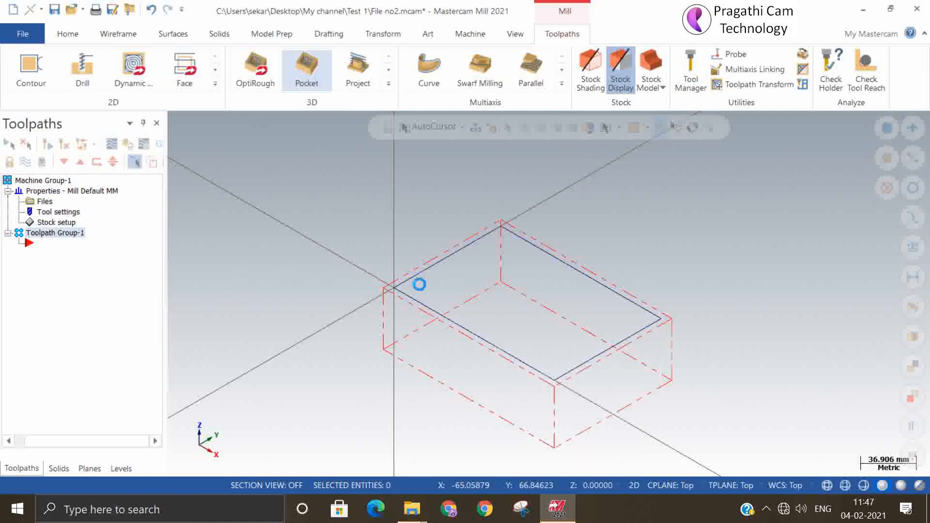
click(113, 35)
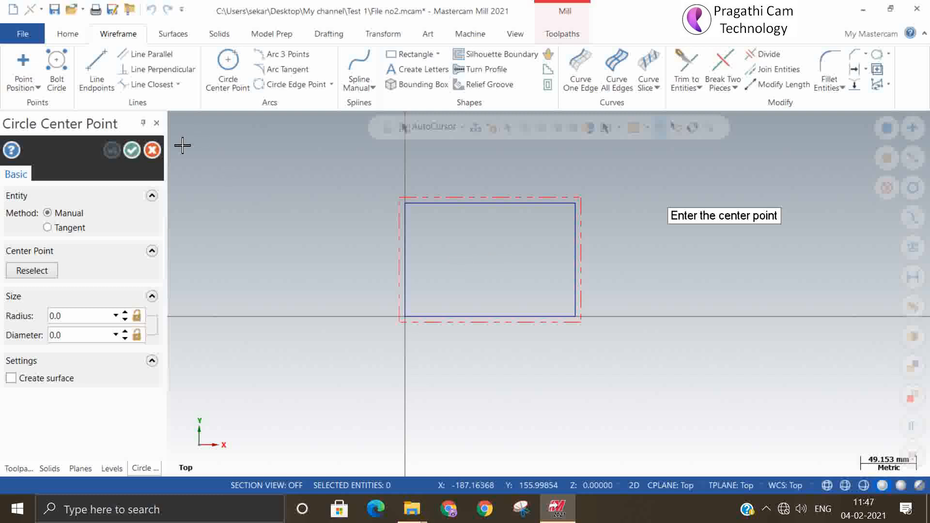
click(151, 150)
click(95, 72)
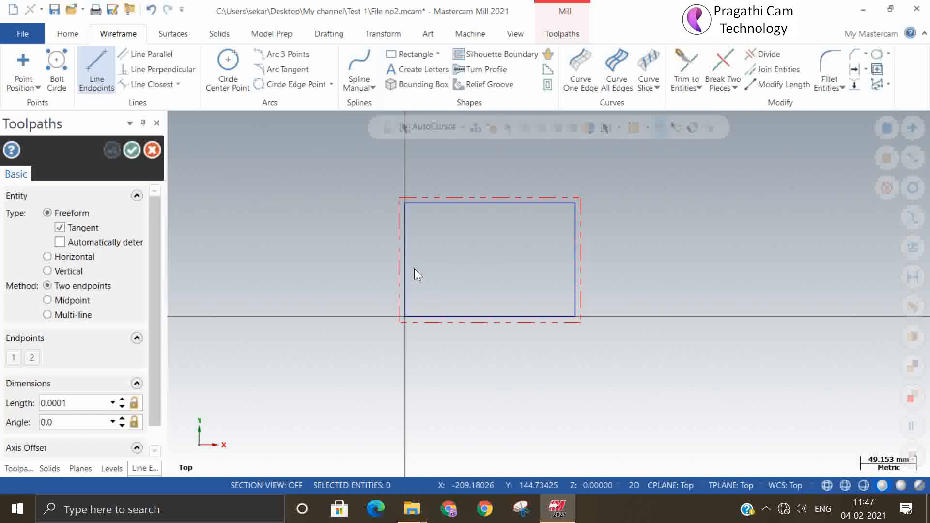
click(406, 260)
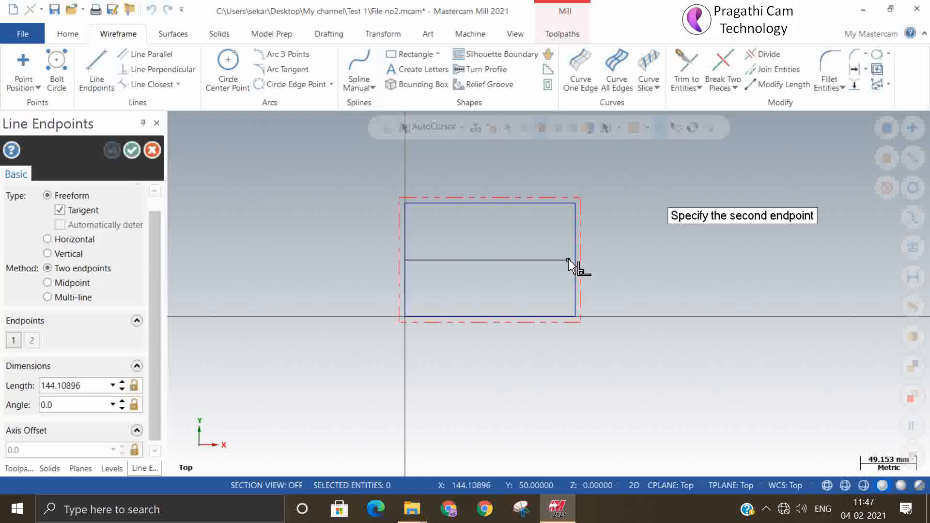
click(575, 260)
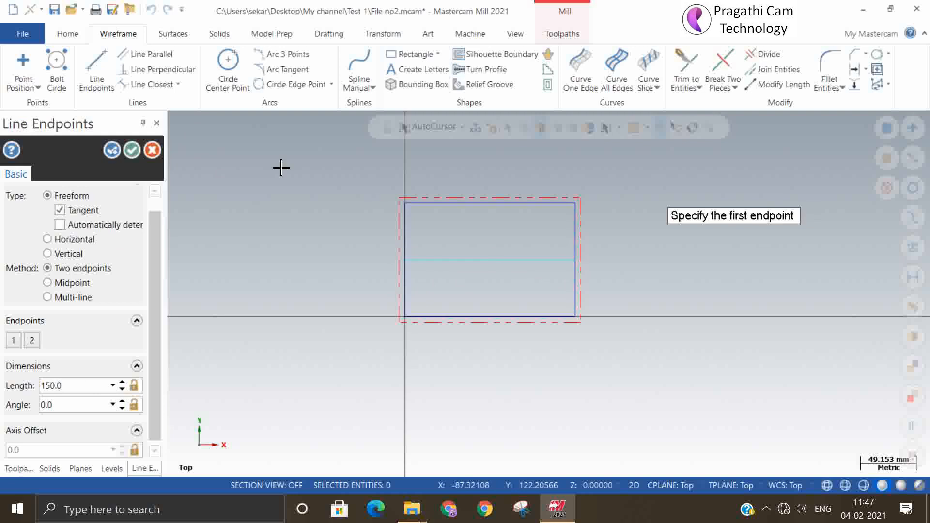
click(118, 147)
Draw a circle of radius 20 mm centred on the horizontal line's midpoint, and delete that helper line
click(226, 60)
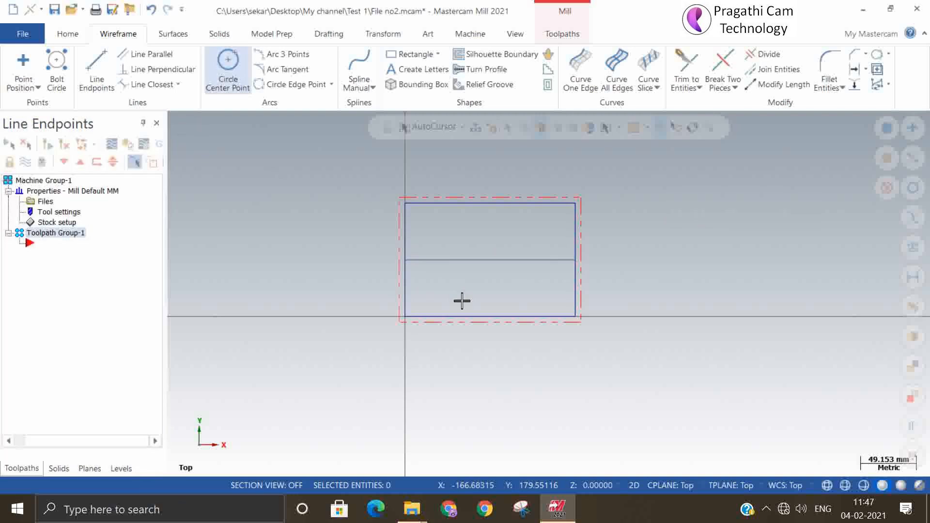
click(491, 260)
click(512, 260)
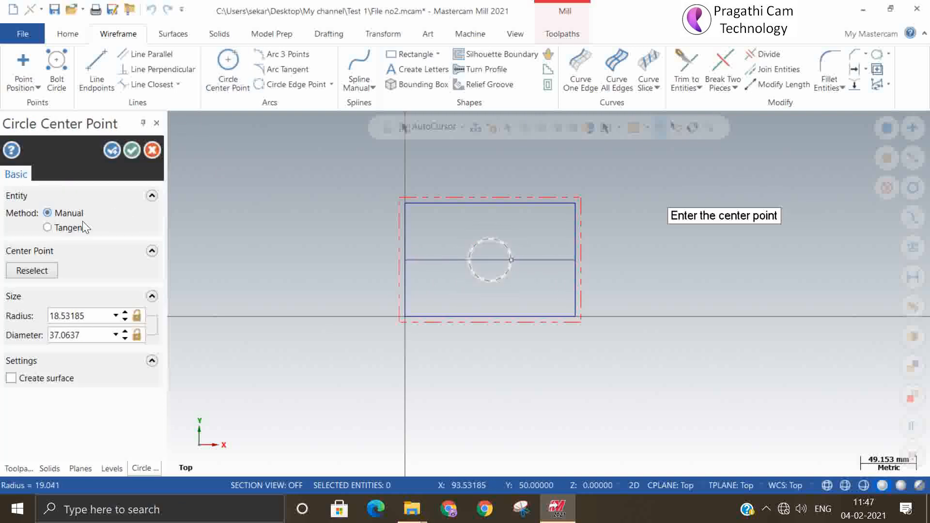
double_click(96, 316)
text(20)
key(Return)
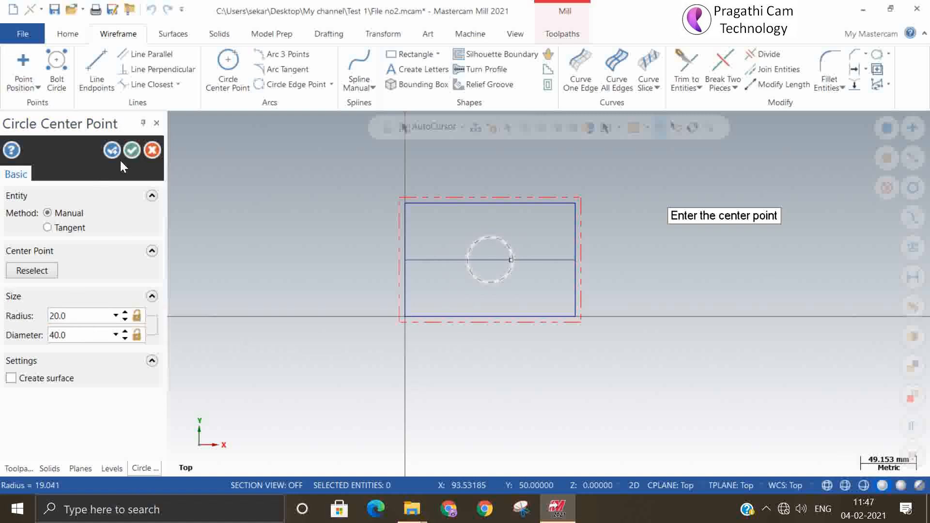
click(127, 150)
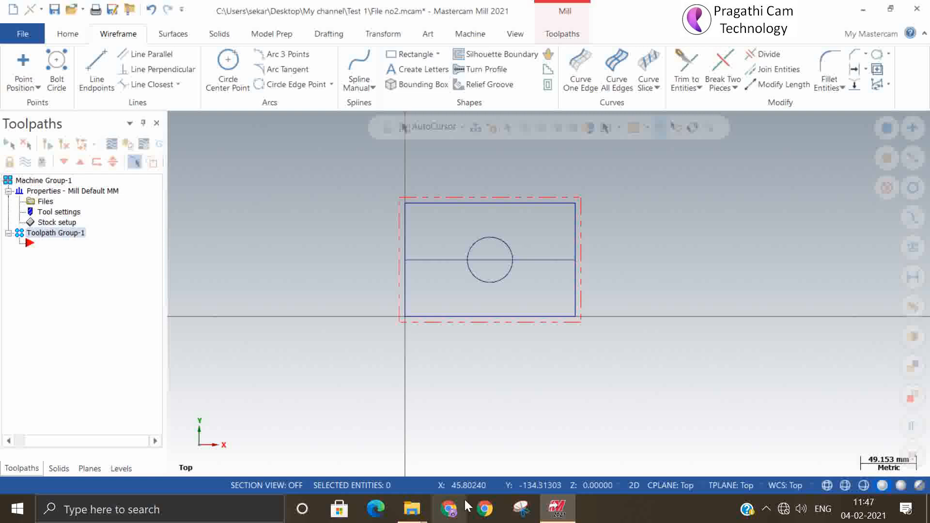
click(447, 260)
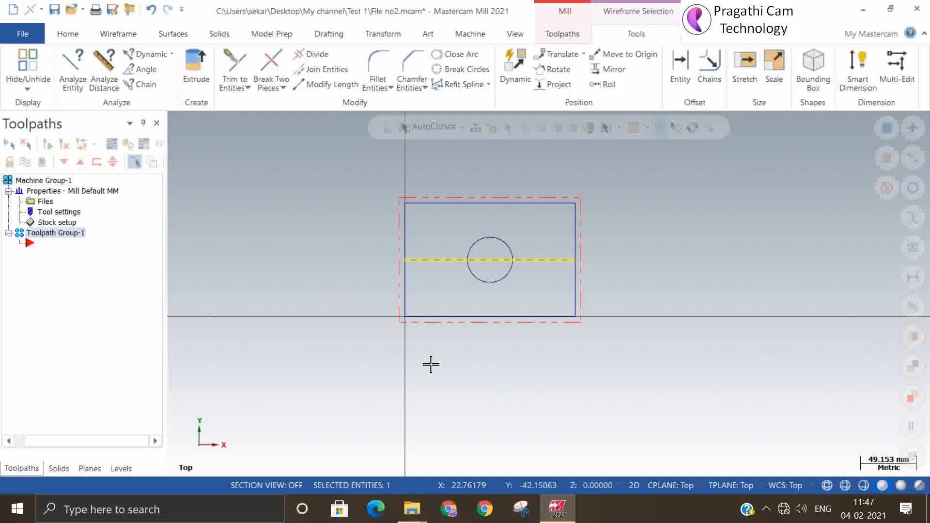
key(Delete)
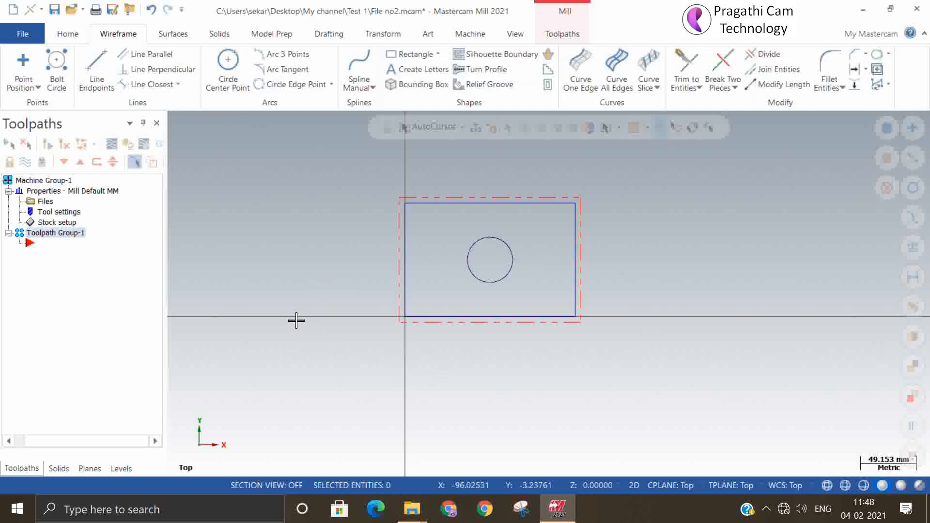
Show the part in the isometric view and save the changes to File no2.mcam
right_click(289, 209)
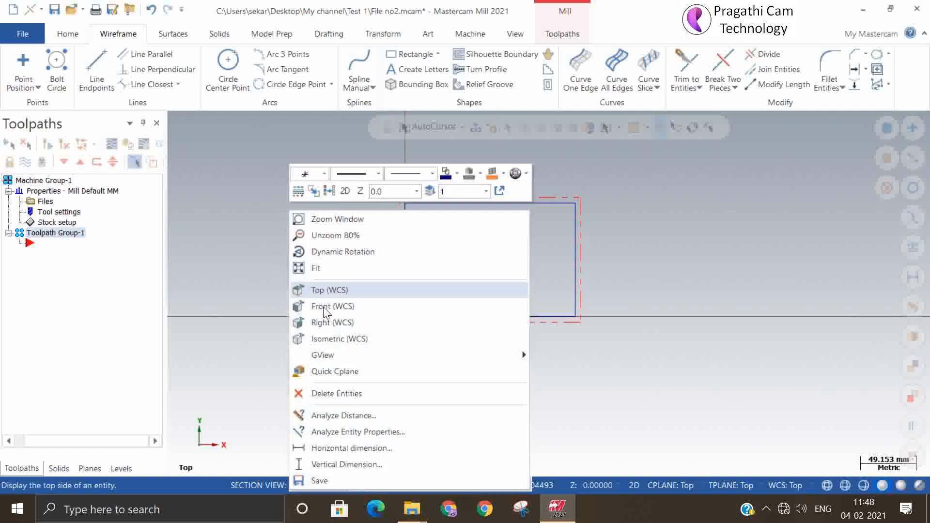
click(345, 339)
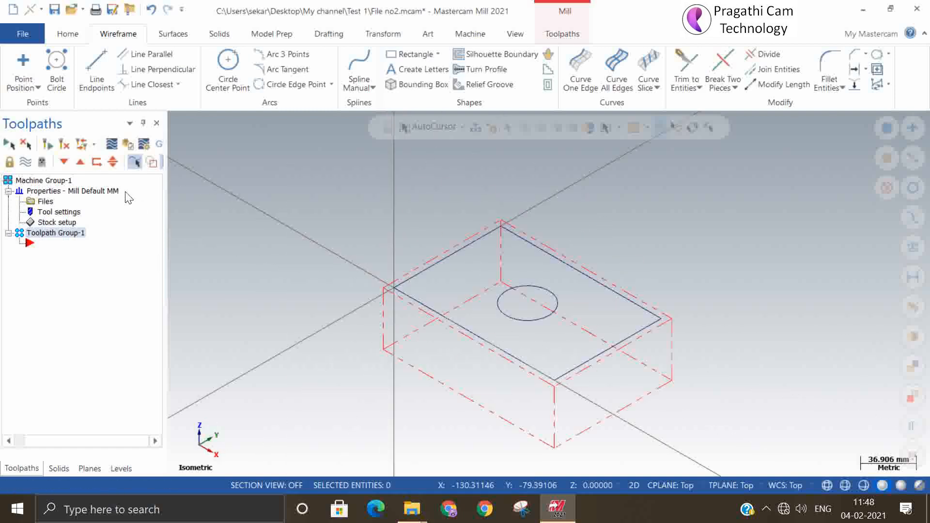
click(54, 9)
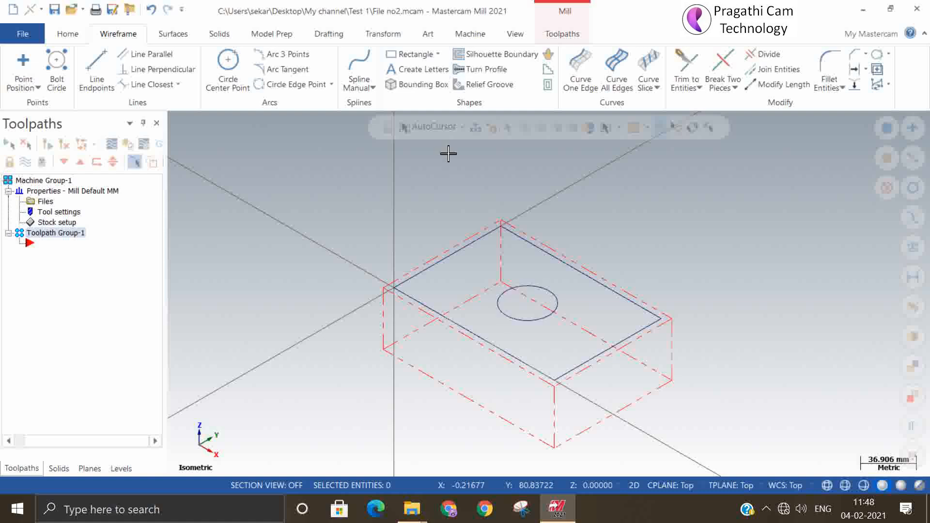
Reopen the recent document File no1.mcam from the My channel\Test 1 folder
click(12, 34)
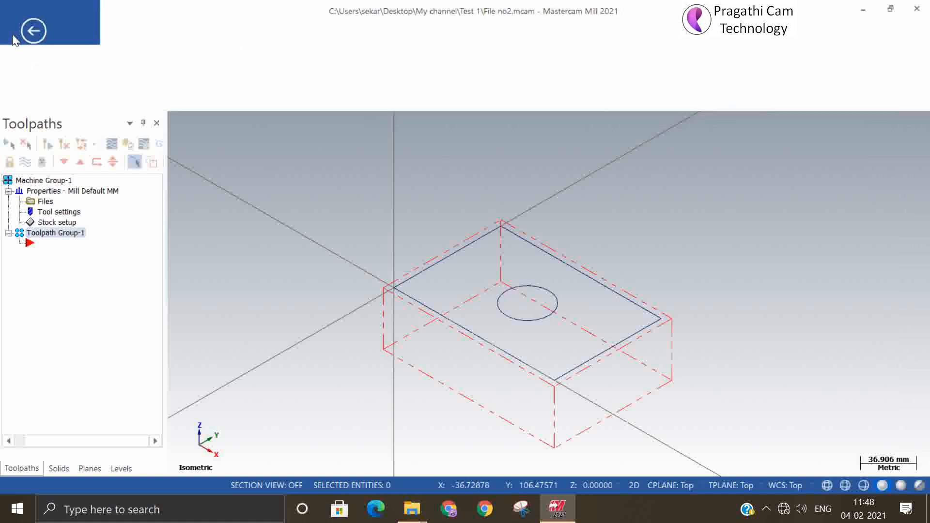
click(32, 109)
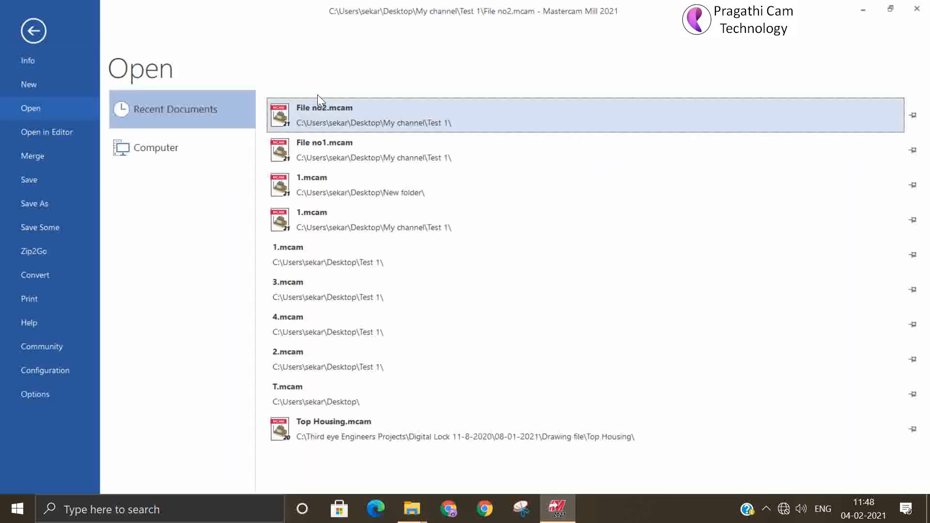
click(337, 158)
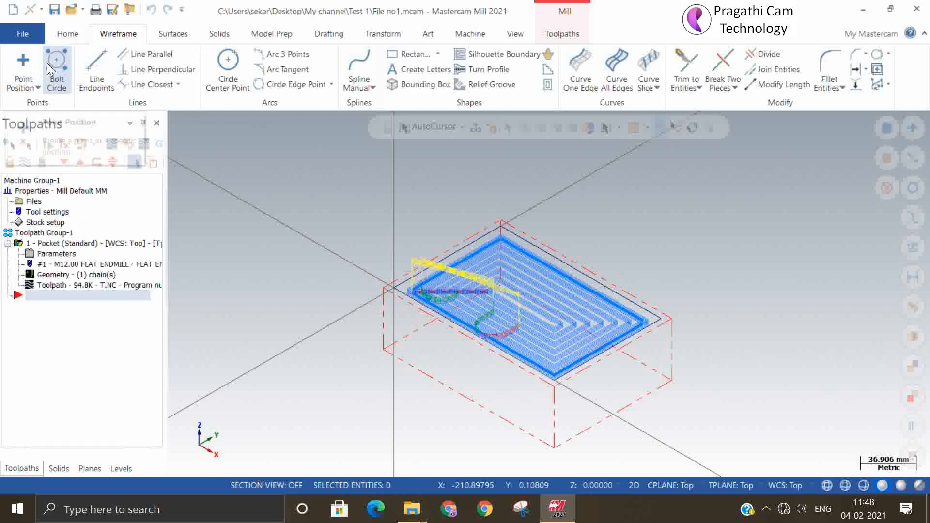
Start Change Recognition on File no1.mcam with File no2.mcam from Desktop\My channel\Test 1 as the incoming file
click(30, 33)
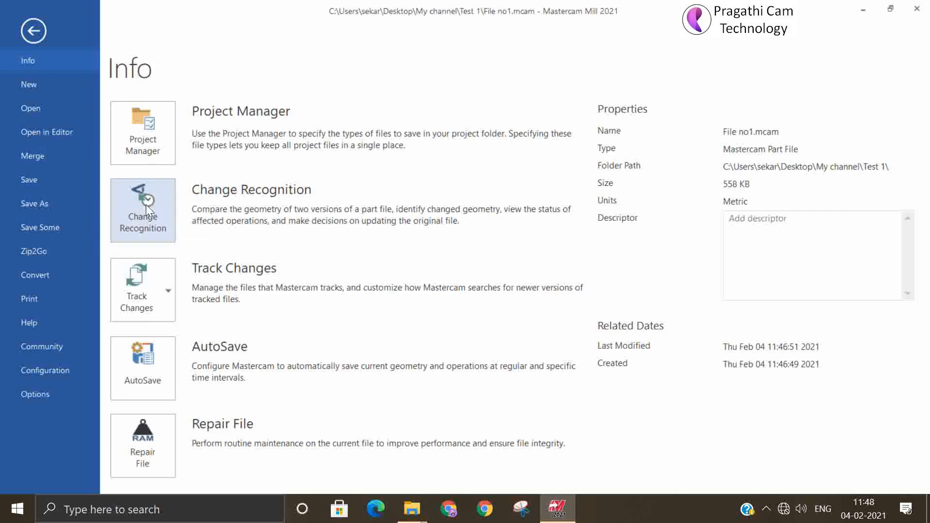
key(Escape)
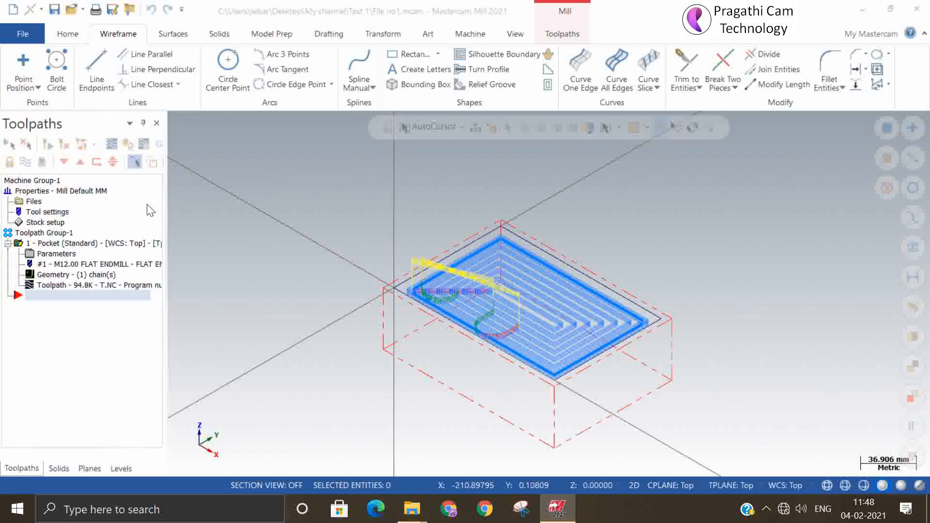
key(ctrl+o)
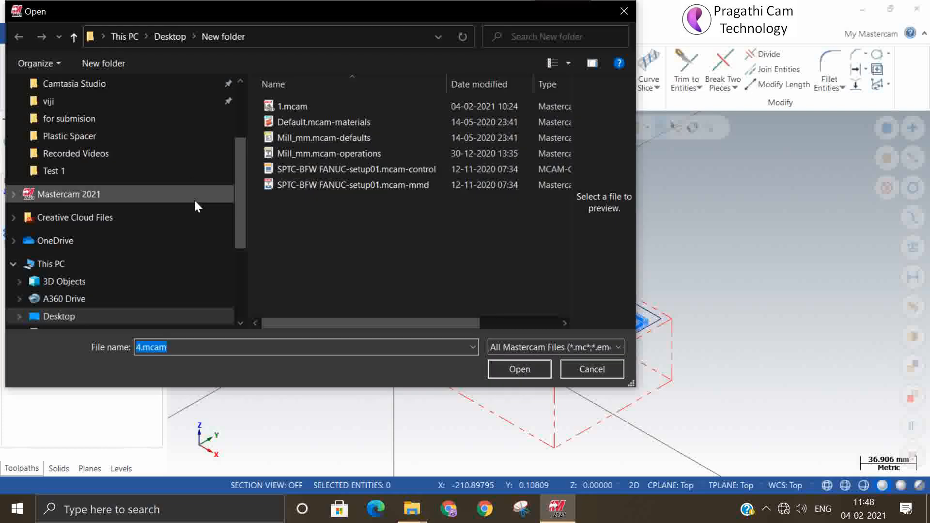
click(167, 36)
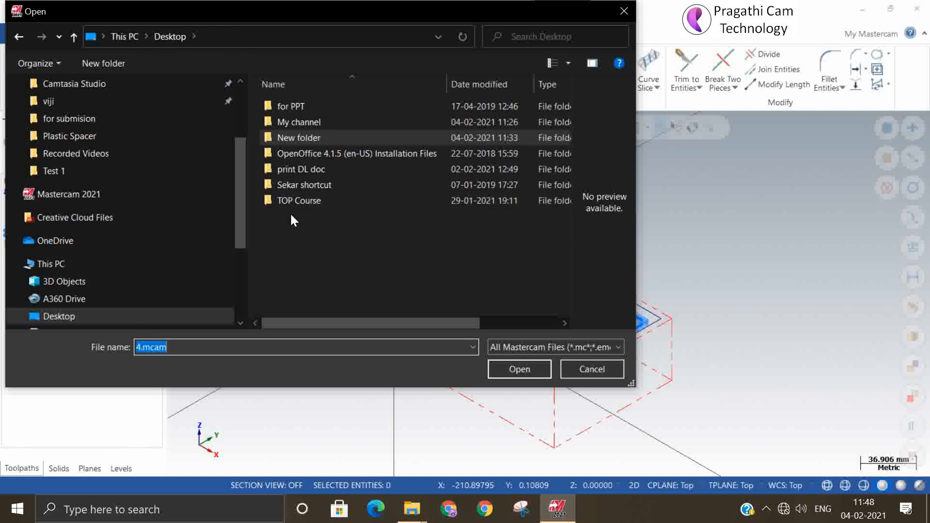
double_click(303, 122)
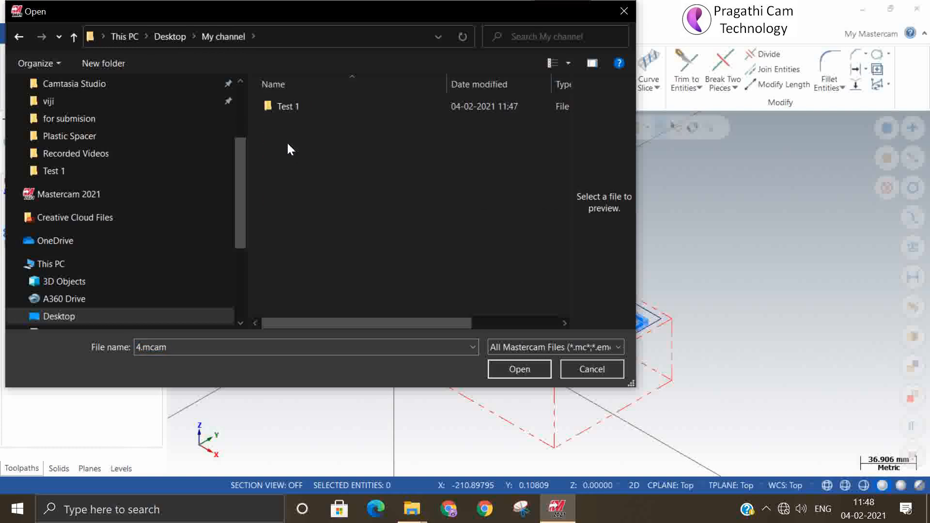
double_click(286, 106)
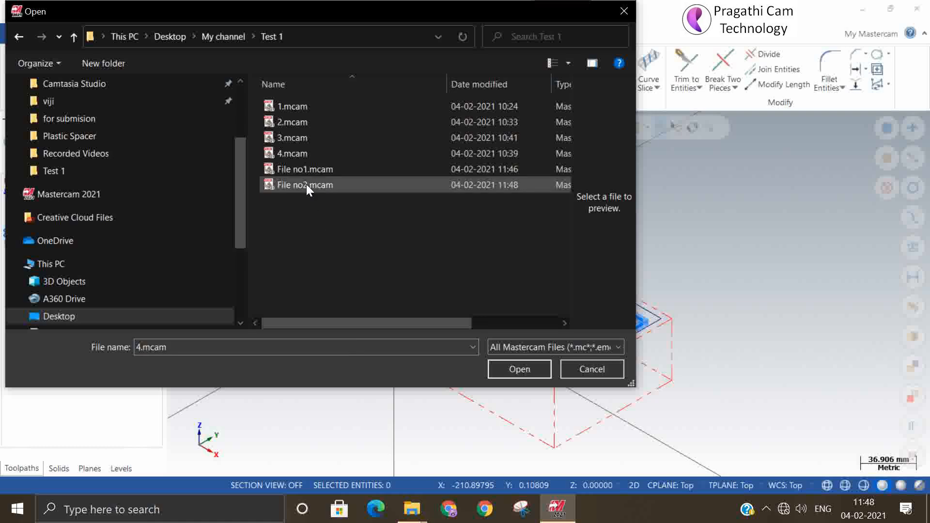
click(306, 184)
click(510, 368)
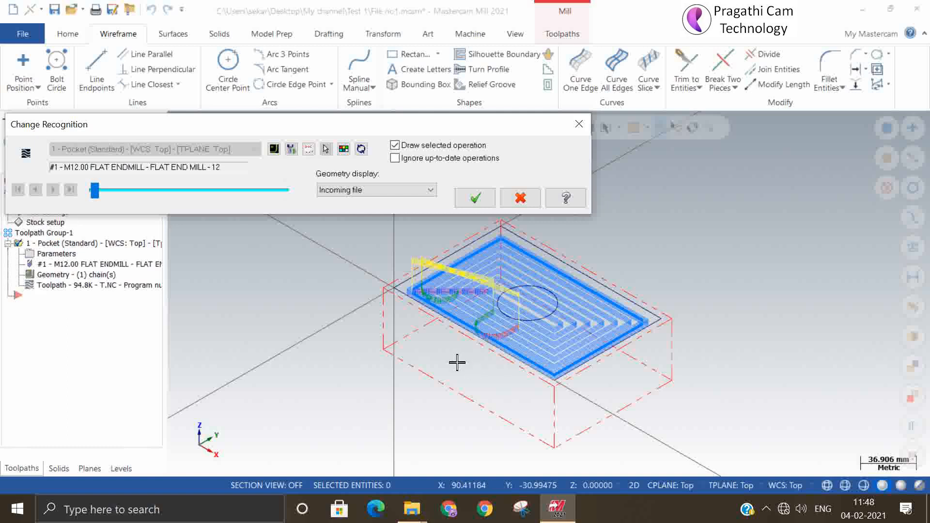
Add the circle as a second chain to the pocket operation's geometry, regenerate its toolpath and accept the Change Recognition
click(274, 149)
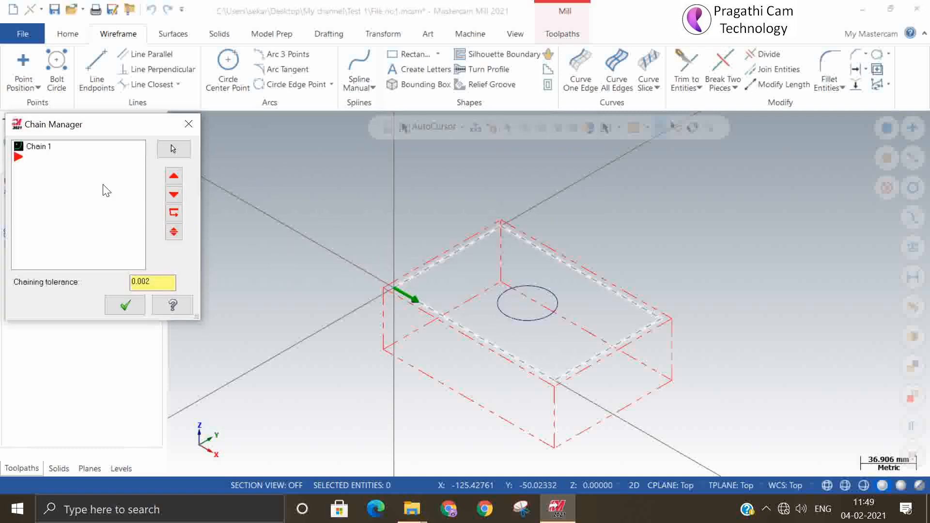
right_click(80, 176)
click(97, 180)
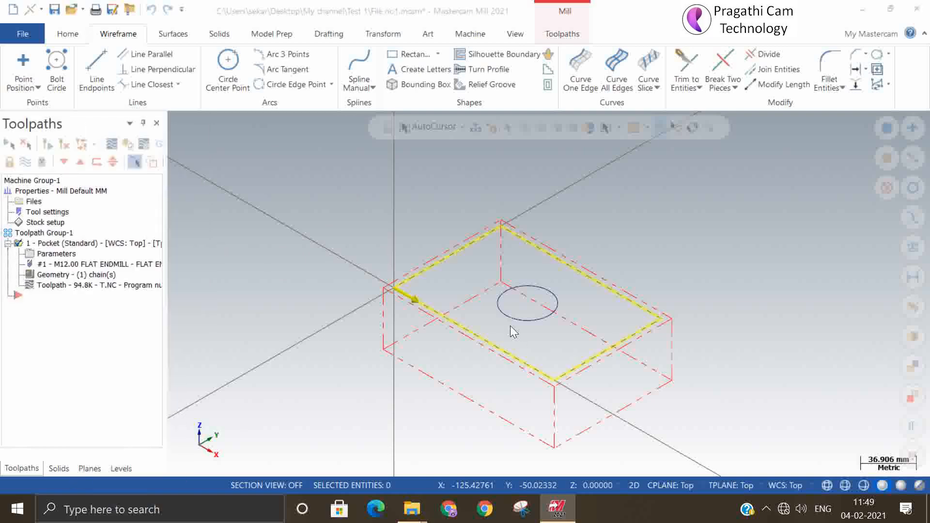
click(499, 306)
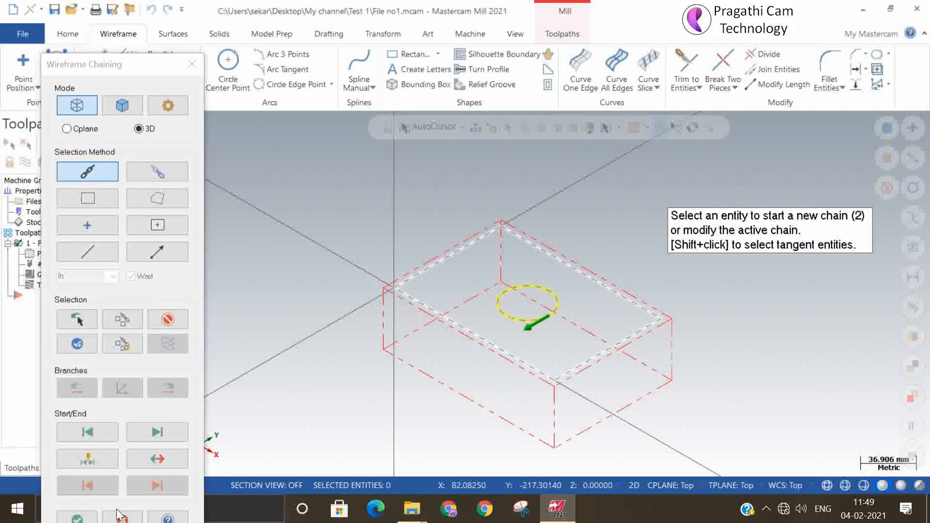
click(78, 517)
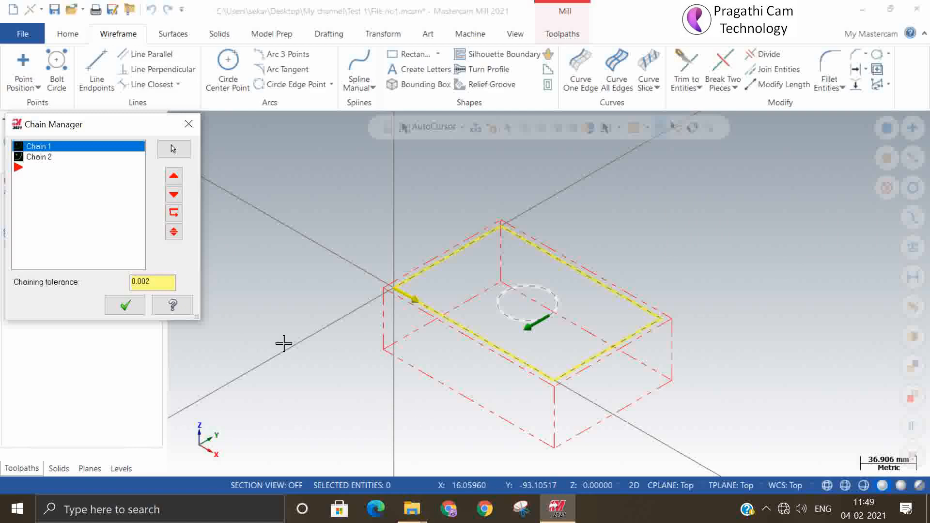
click(125, 305)
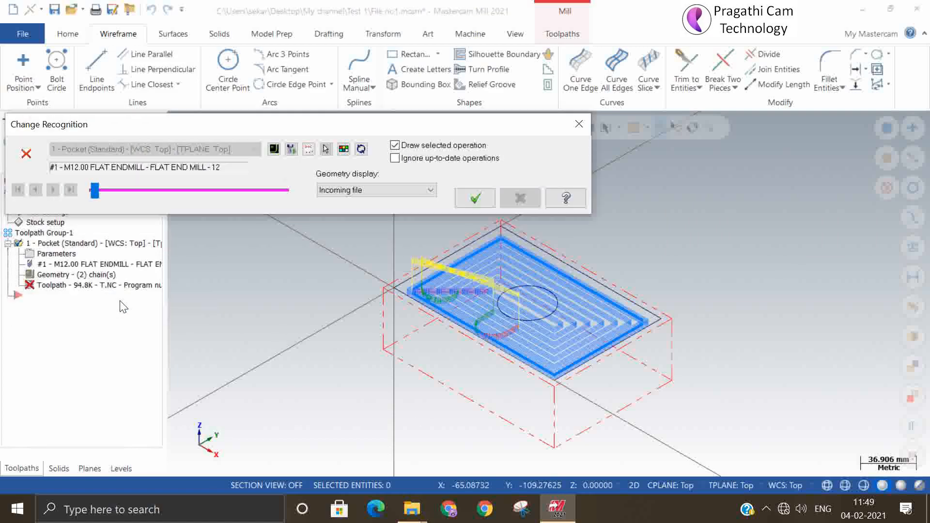
click(290, 149)
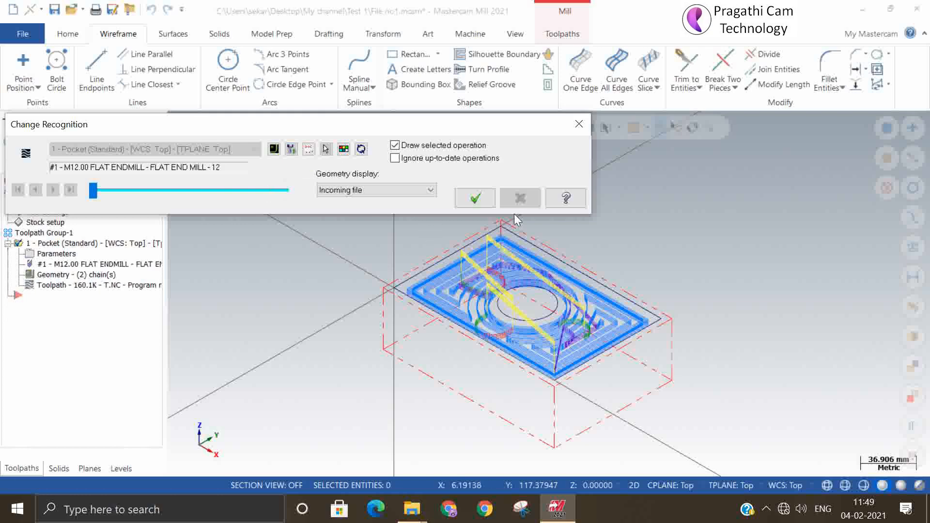
click(475, 198)
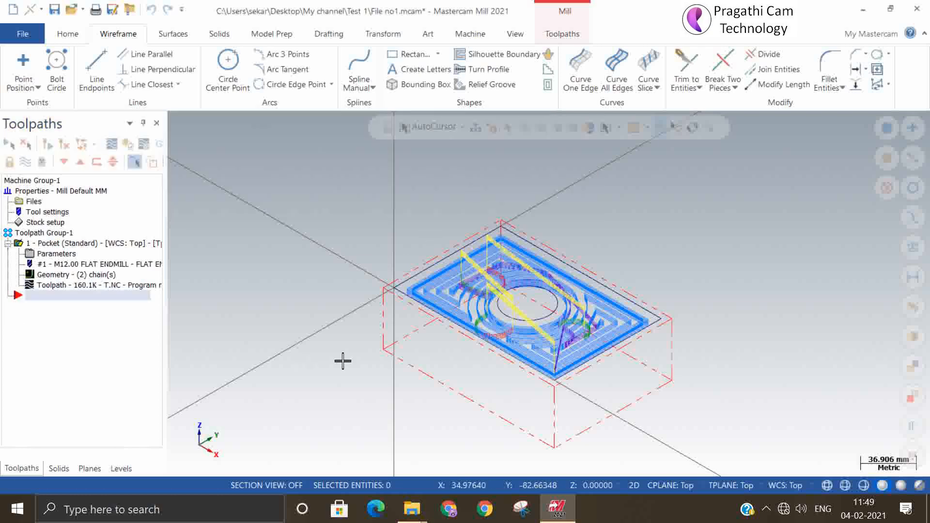
Verify the updated pocket operation by playing its full machining simulation, and close the simulator
scroll(407, 359, up, 3)
mouse_move(580, 366)
middle_down()
mouse_move(589, 334)
mouse_move(586, 373)
middle_up()
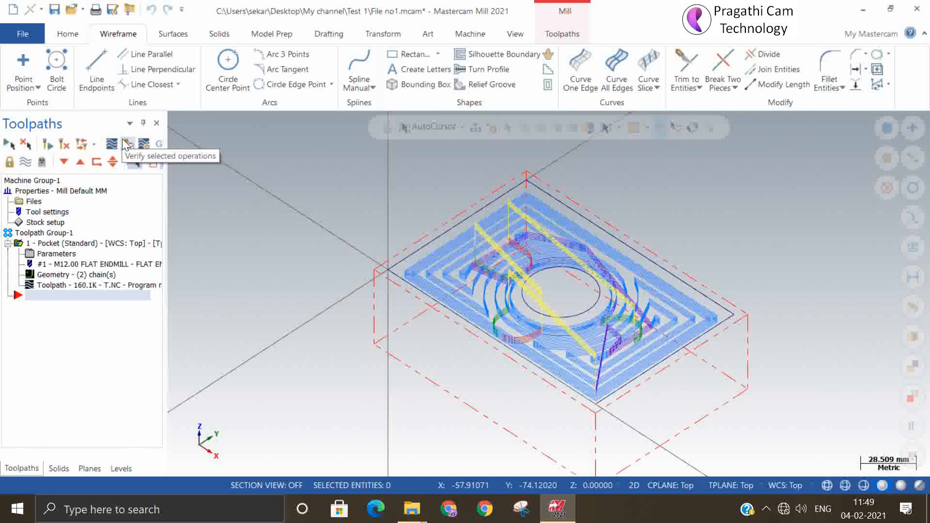
click(116, 143)
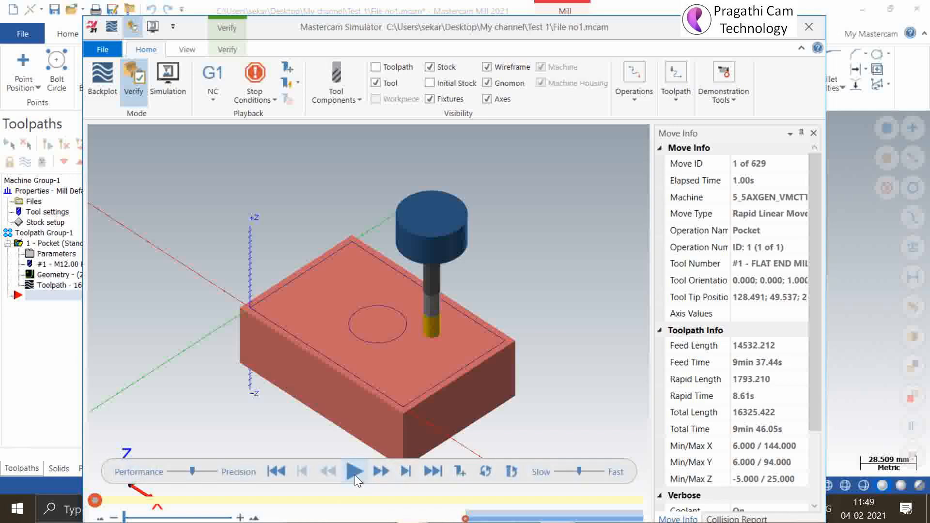
click(354, 473)
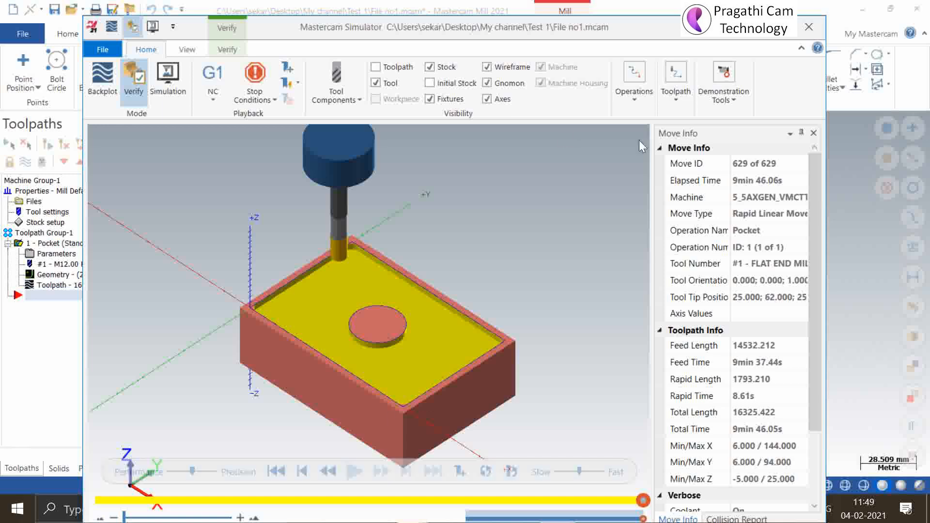
click(809, 27)
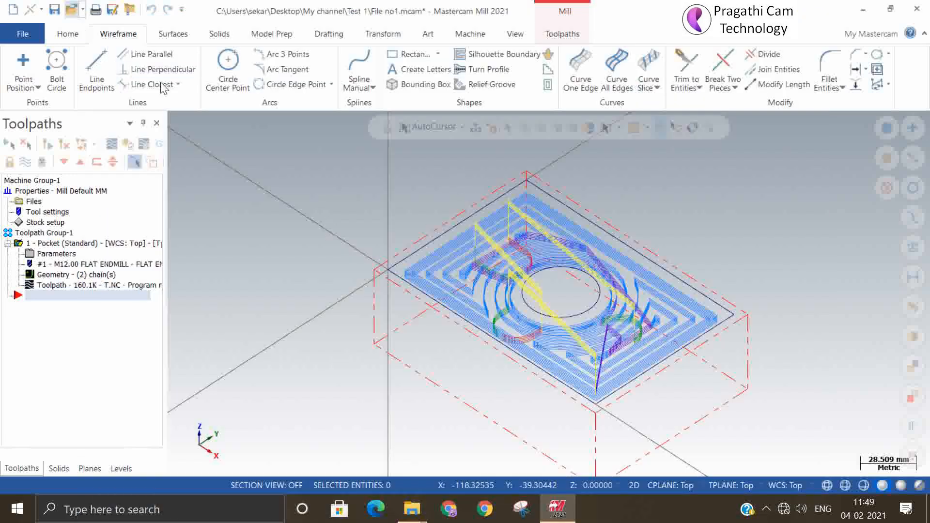
Open 3.mcam from the Test 1 folder and inspect its Surface Finish Contour toolpath in the round cavity
key(ctrl+o)
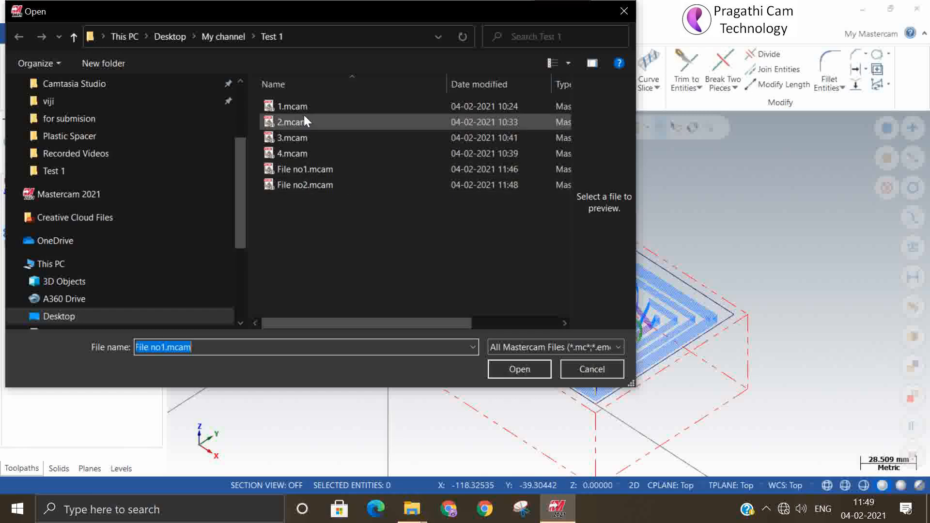
click(301, 139)
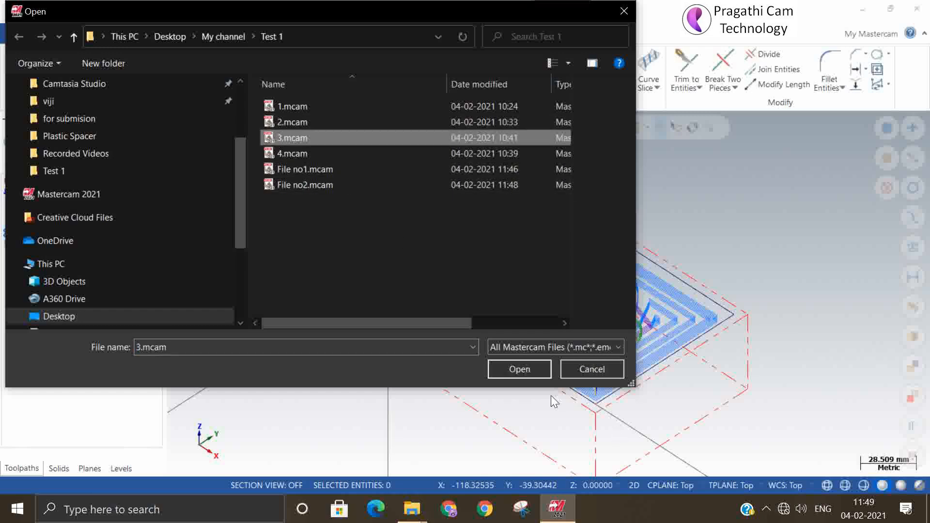
click(520, 369)
click(503, 284)
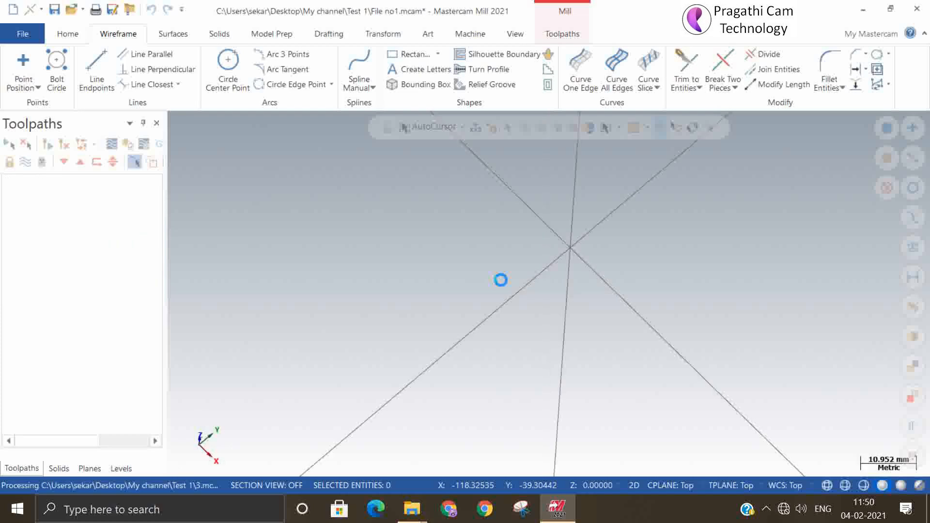
scroll(297, 309, down, 3)
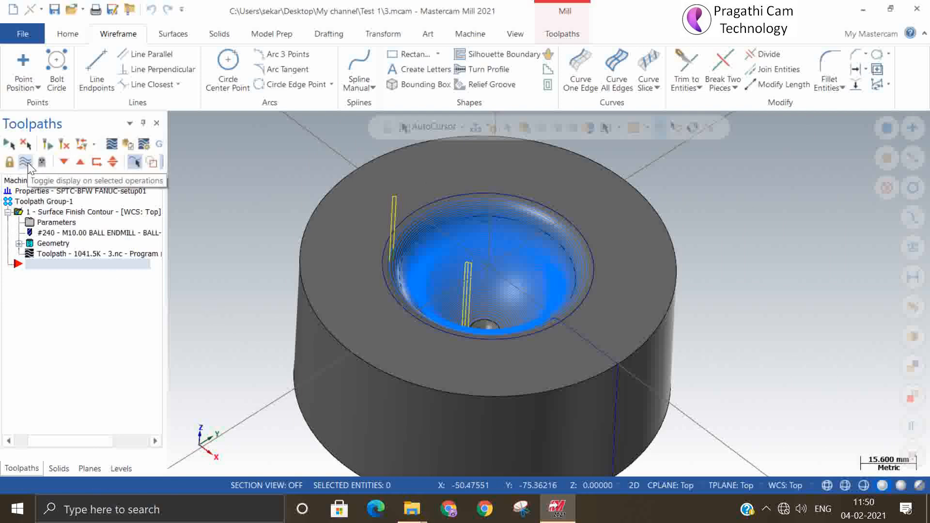
mouse_move(317, 245)
middle_down()
mouse_move(304, 292)
mouse_move(325, 253)
mouse_move(260, 228)
mouse_move(285, 255)
mouse_move(286, 276)
mouse_move(265, 281)
mouse_move(277, 271)
middle_up()
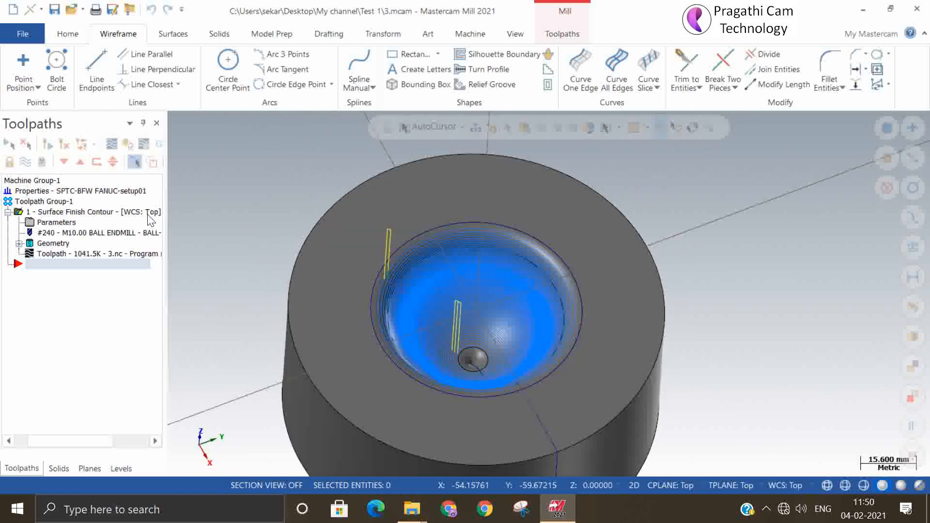
Open 4.mcam from the Test 1 folder and inspect the part with the centre post, ending in the isometric view
click(68, 9)
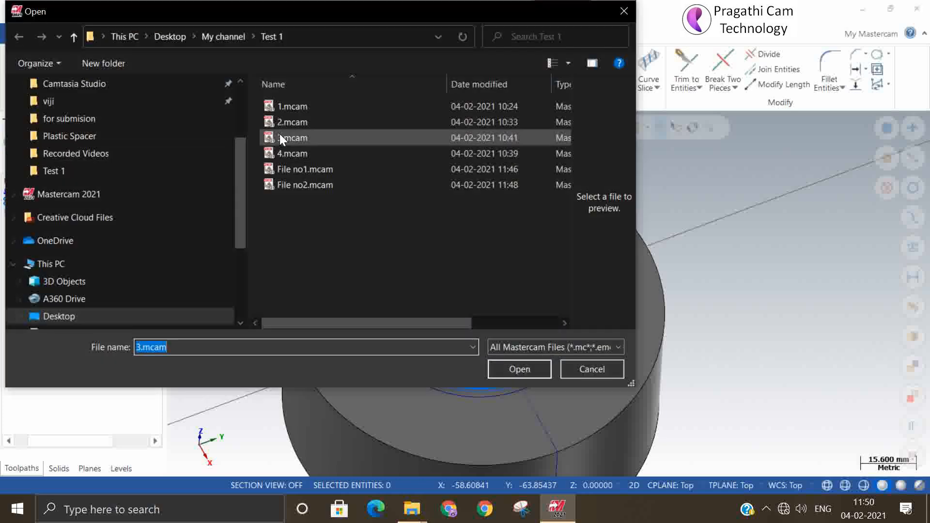
click(283, 152)
click(503, 369)
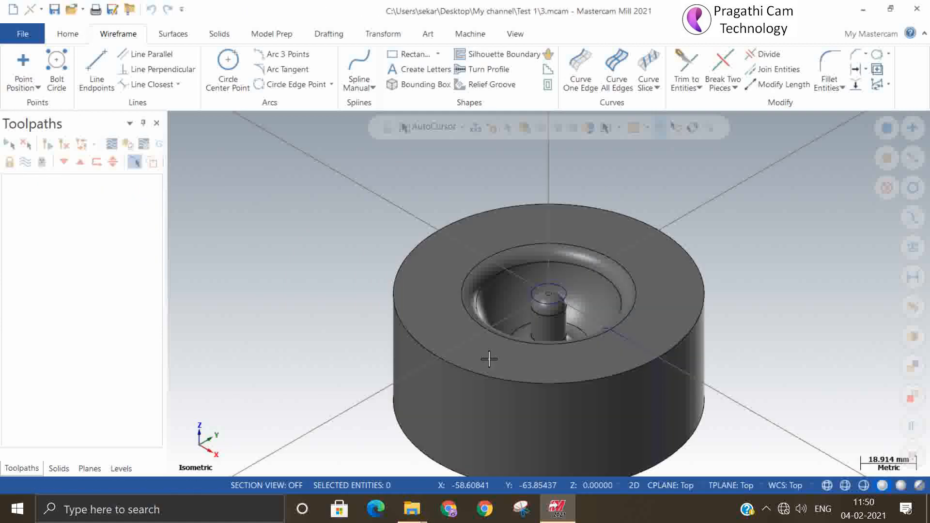
mouse_move(526, 389)
middle_down()
mouse_move(524, 439)
mouse_move(523, 378)
middle_up()
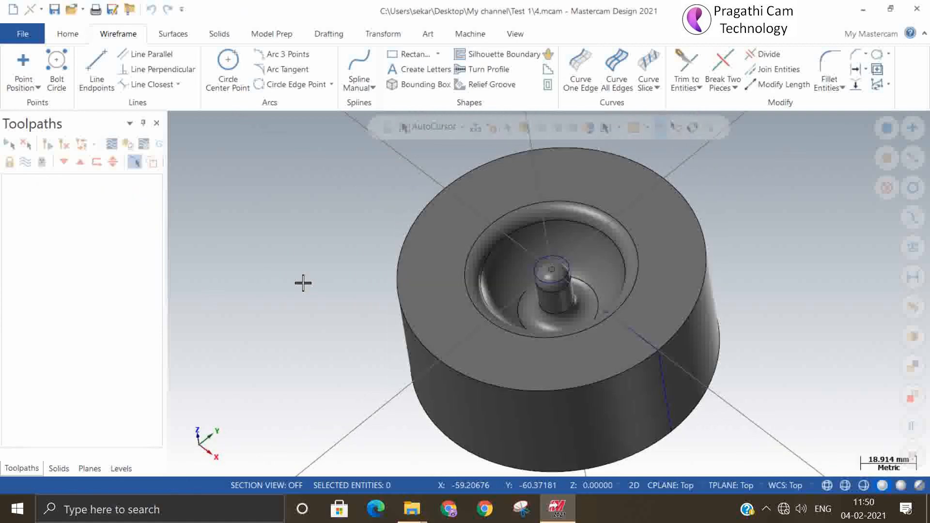
right_click(285, 271)
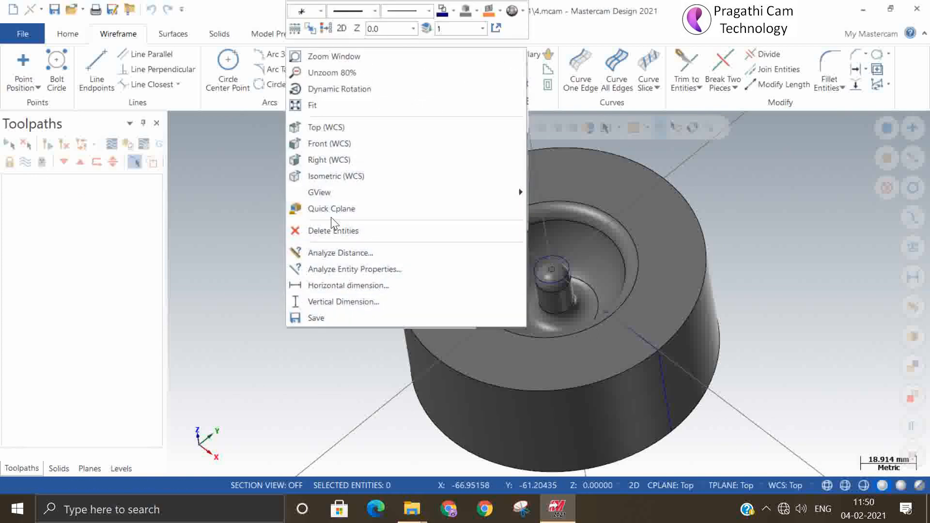
click(318, 178)
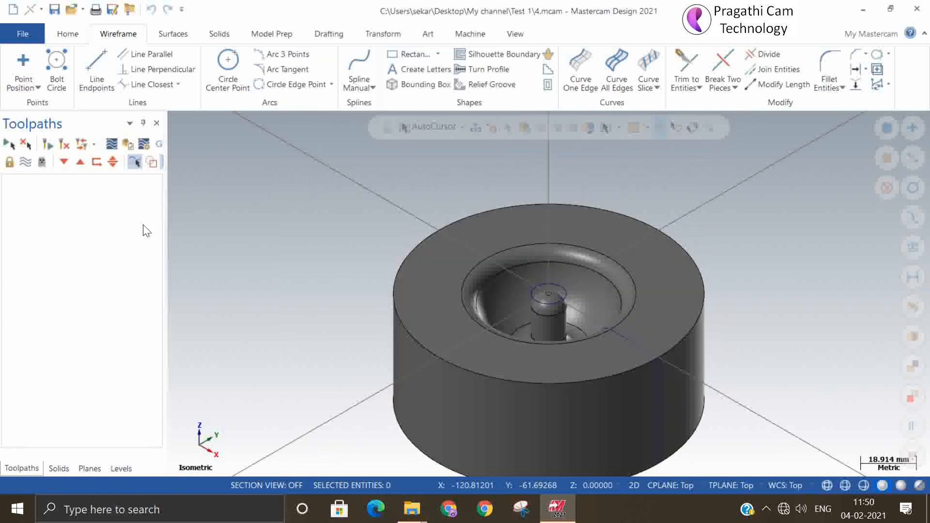
Reopen 3.mcam from the recent documents and set its Surface Finish Contour part to the isometric view
click(27, 33)
click(55, 116)
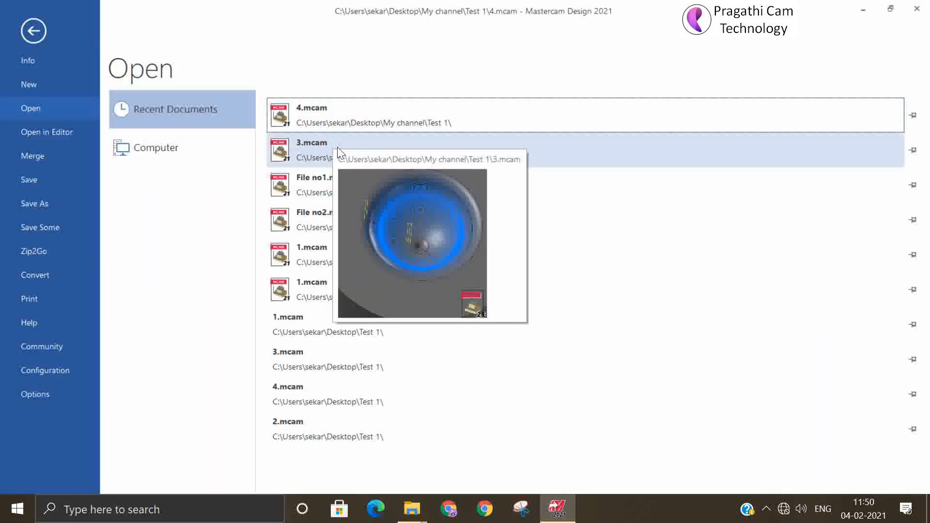
click(337, 147)
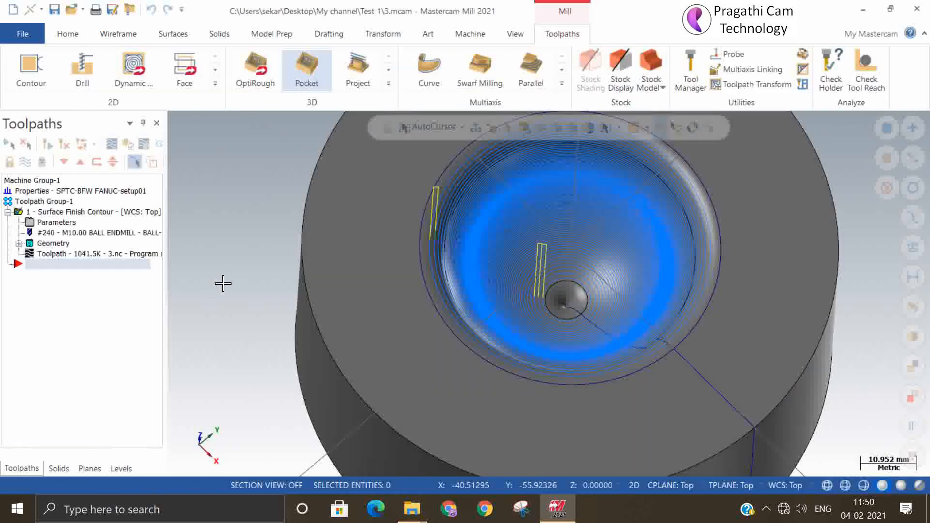
right_click(222, 283)
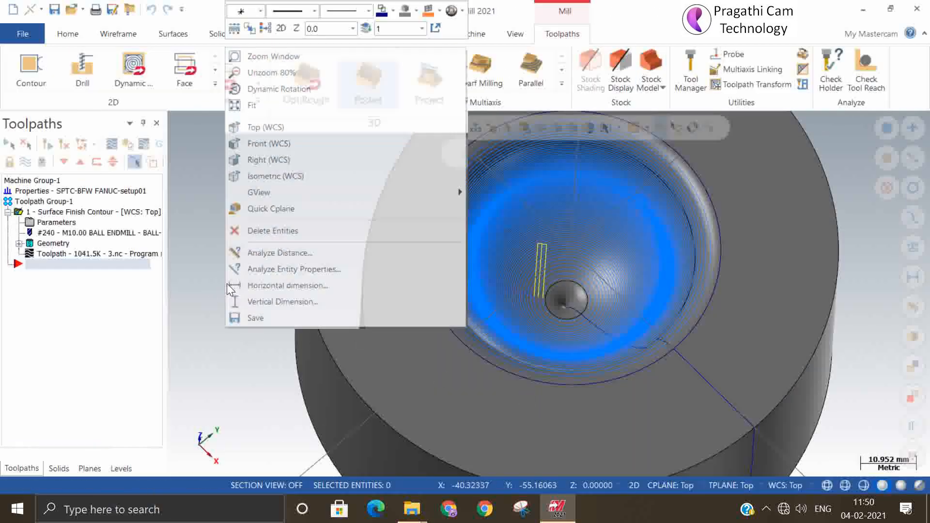
click(275, 176)
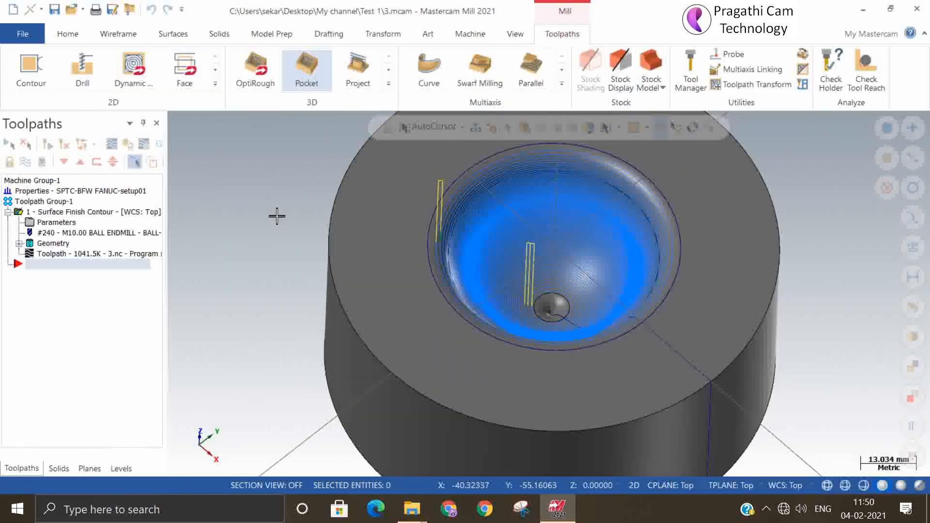
Start Change Recognition on 3.mcam with 4.mcam from the Test 1 folder as the incoming file
click(31, 36)
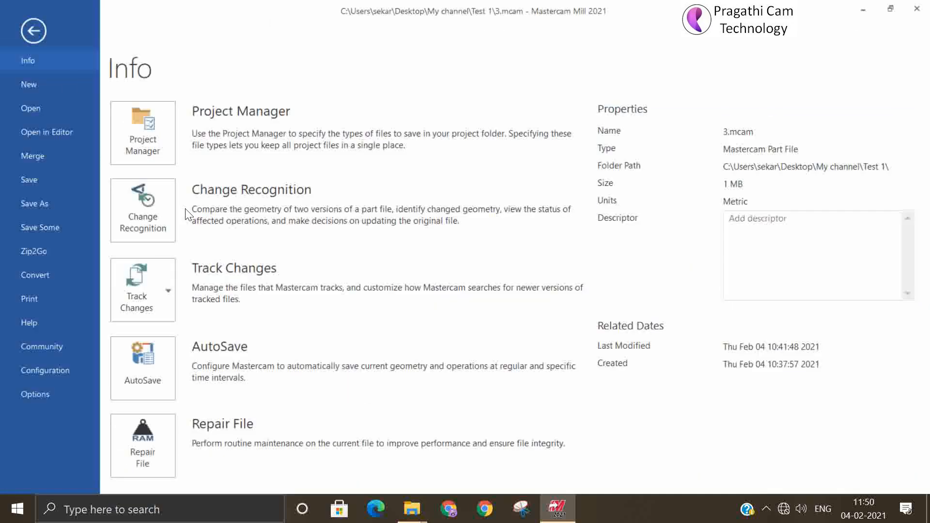
click(129, 198)
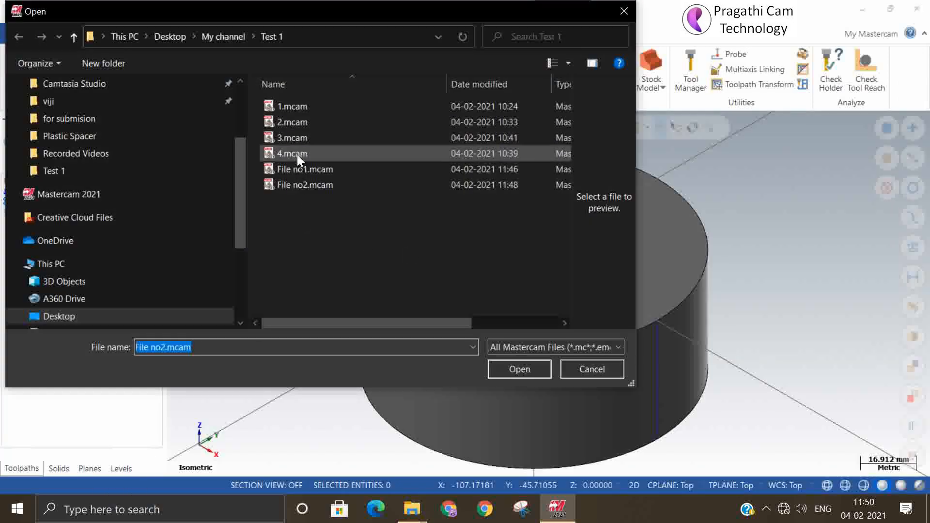
click(296, 154)
click(517, 370)
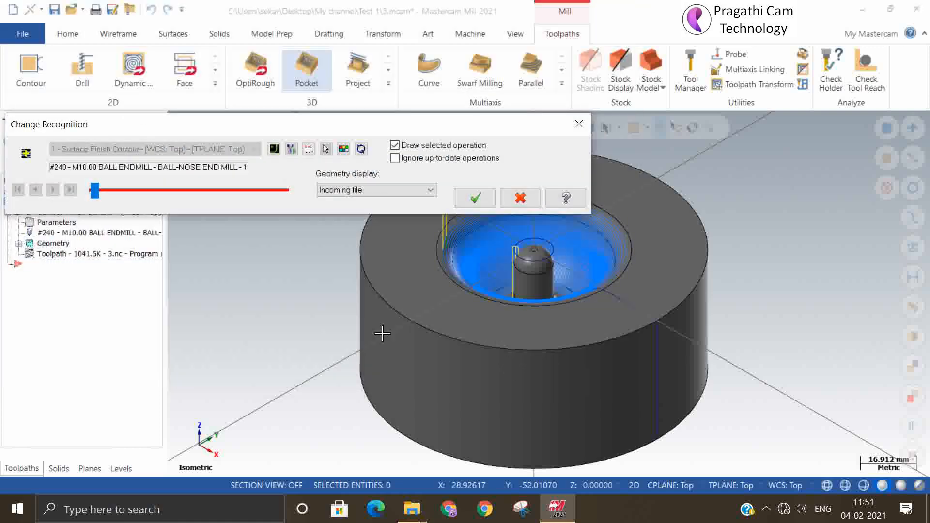
Add the centre post and its surrounding cavity faces to the Surface Finish Contour operation's drive surfaces
click(274, 149)
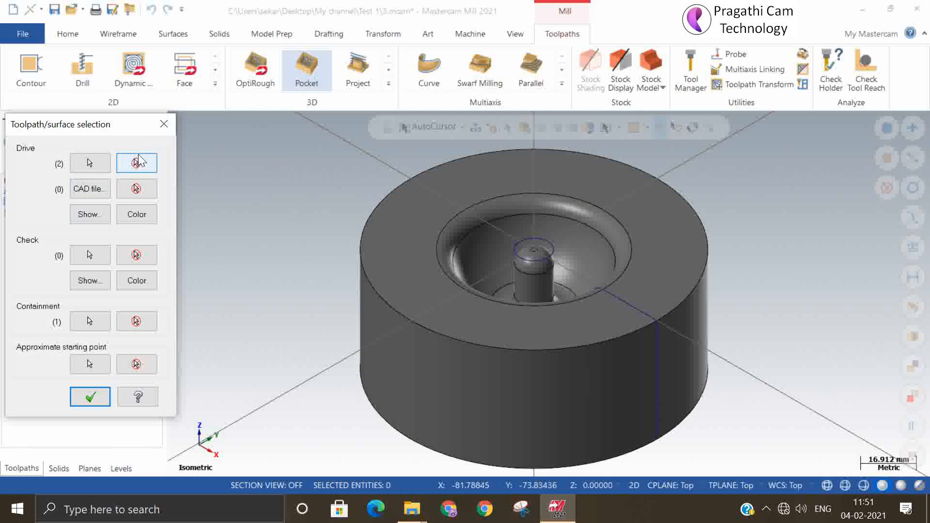
click(96, 164)
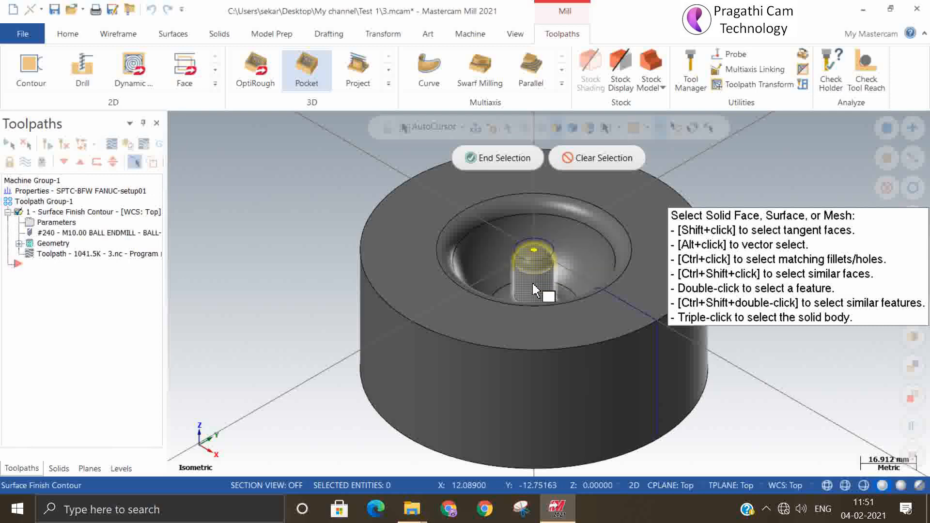
middle_drag(561, 269, 554, 306)
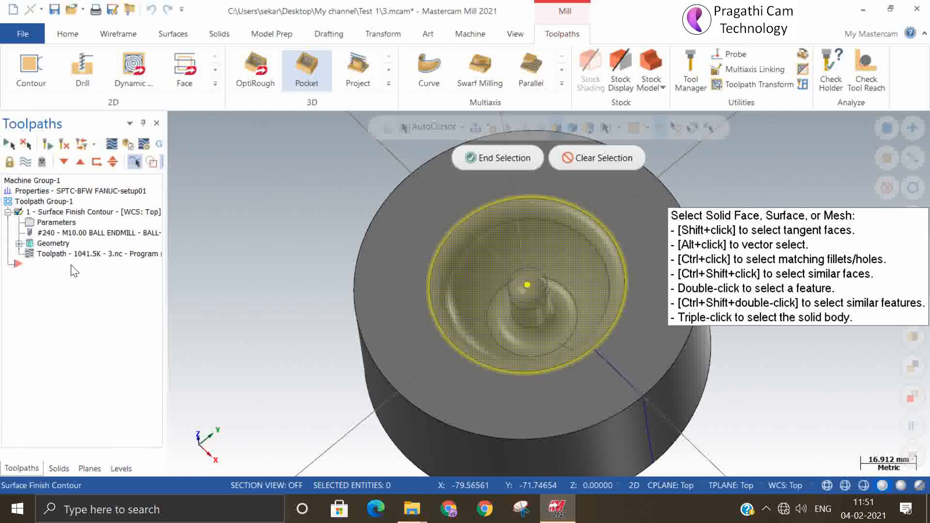
scroll(521, 267, up, 5)
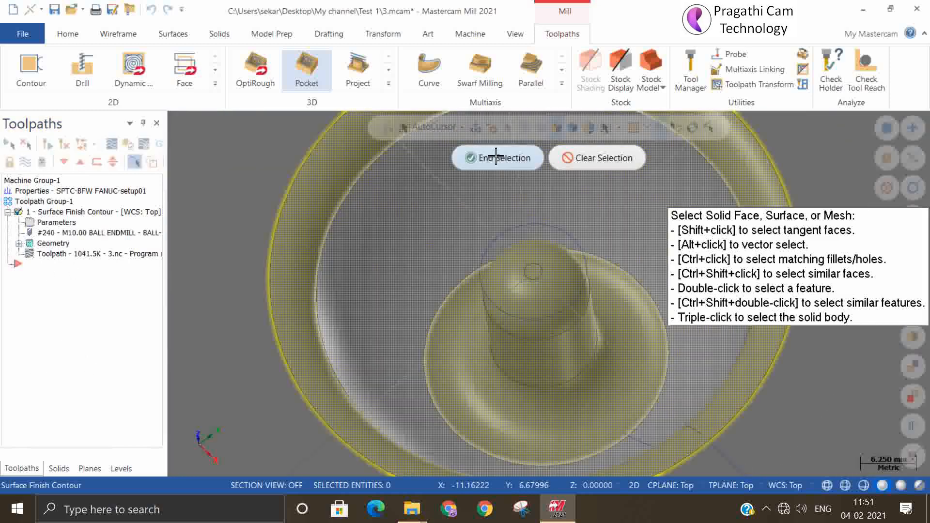
click(474, 158)
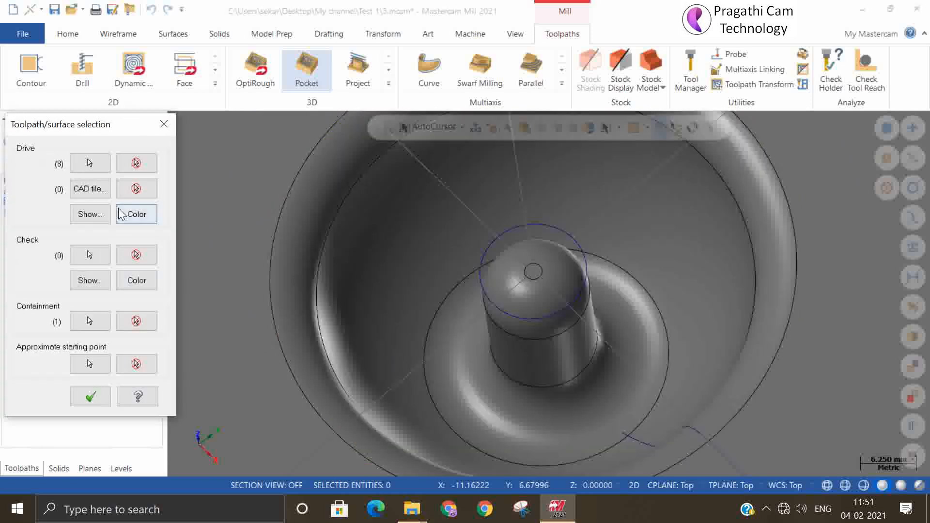
Show the operation's drive surfaces on the model to check them, and accept the surface selection
key(Return)
scroll(501, 290, down, 3)
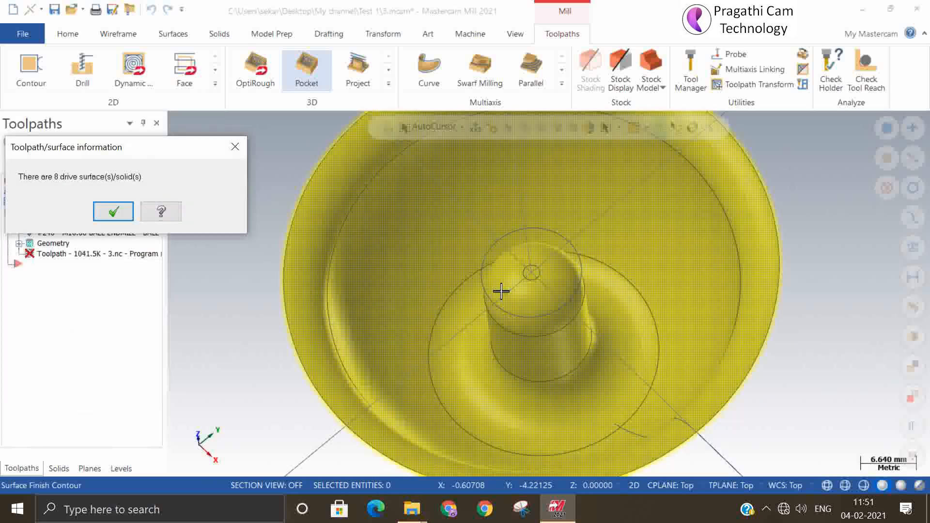
click(113, 211)
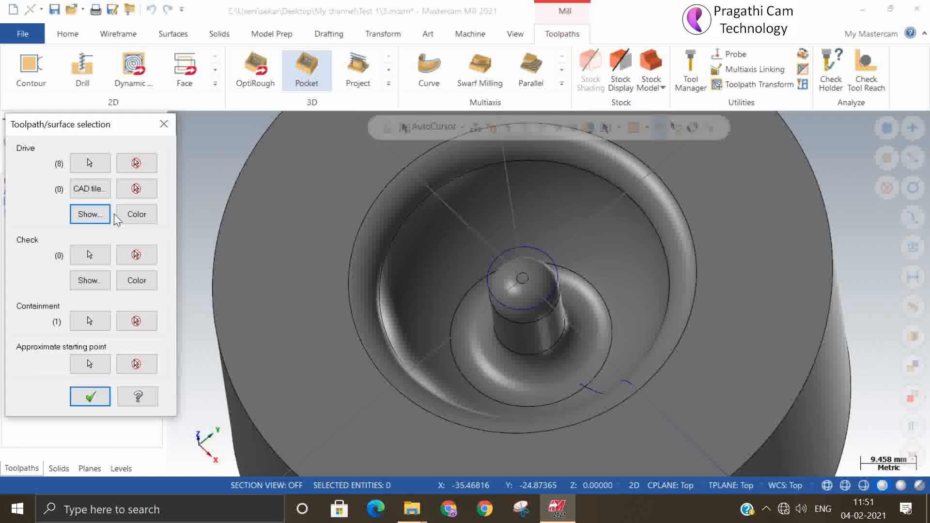
click(92, 397)
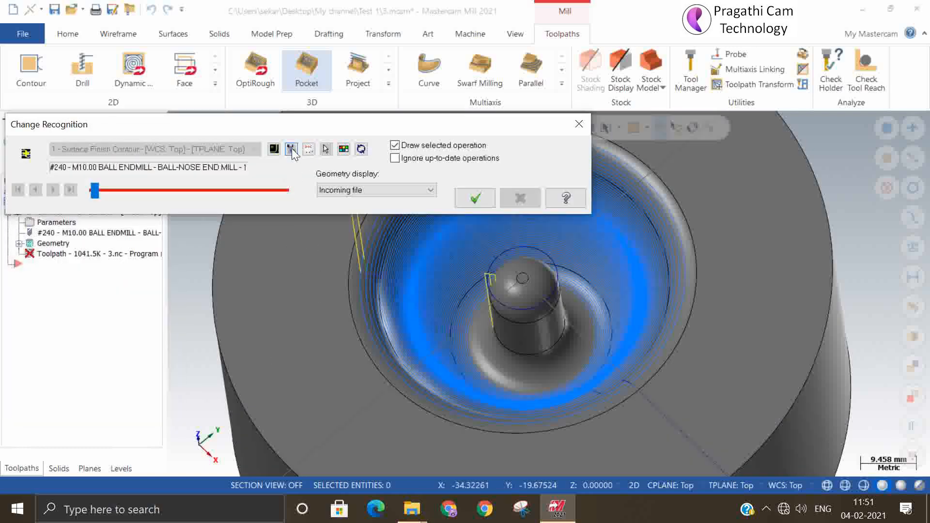
Regenerate the Surface Finish Contour toolpath, inspect it around the centre post, and accept the Change Recognition, ending in the isometric view
click(292, 149)
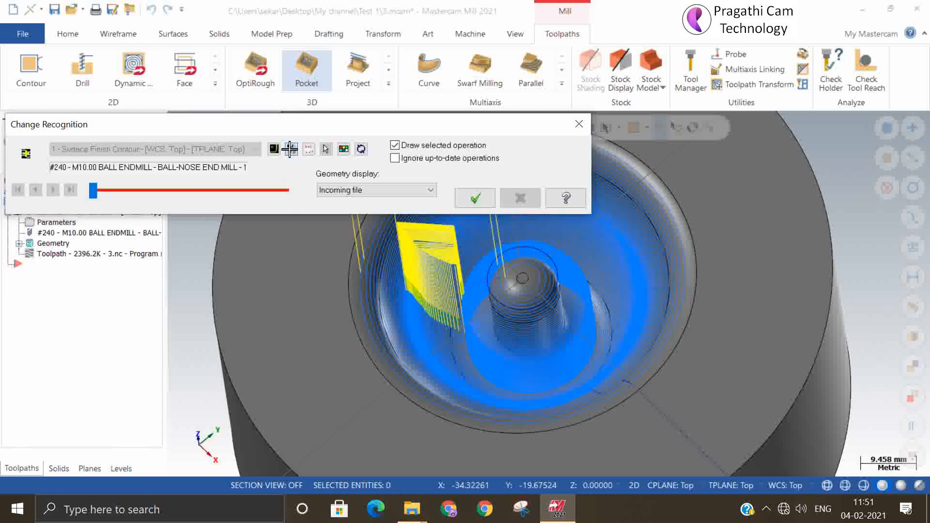
middle_drag(642, 393, 577, 388)
scroll(608, 316, up, 4)
middle_drag(556, 334, 637, 359)
scroll(586, 376, down, 2)
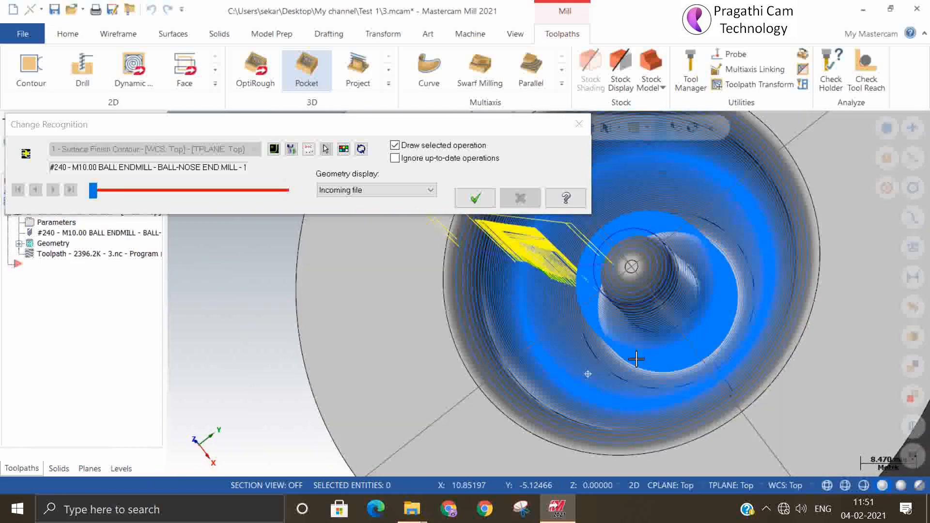
click(475, 197)
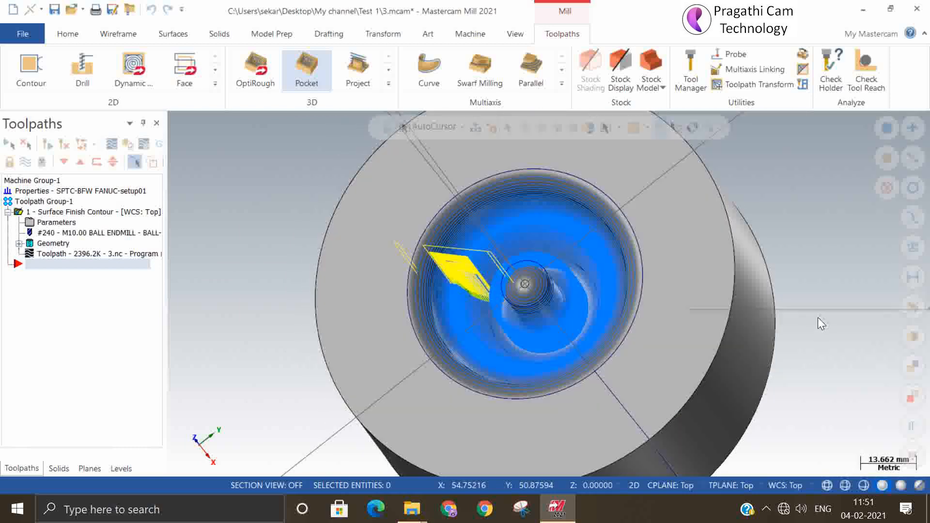
right_click(818, 318)
click(744, 174)
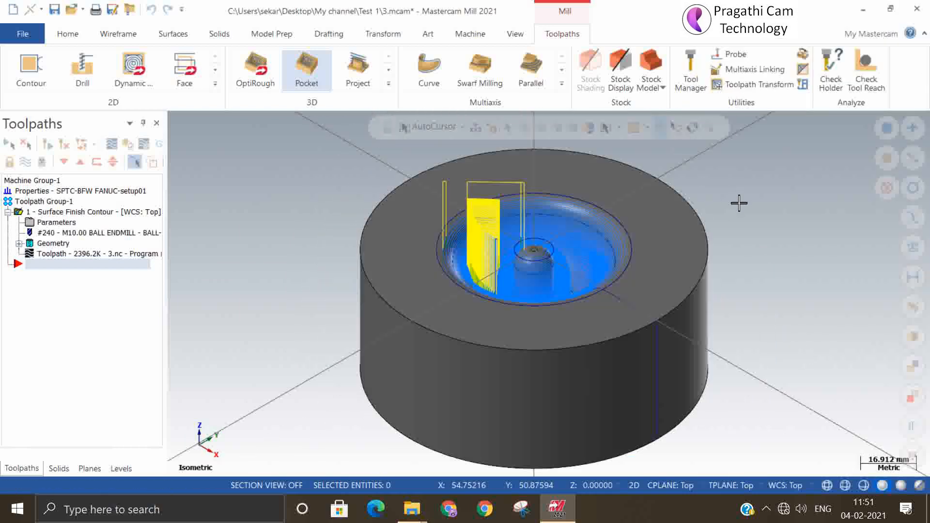